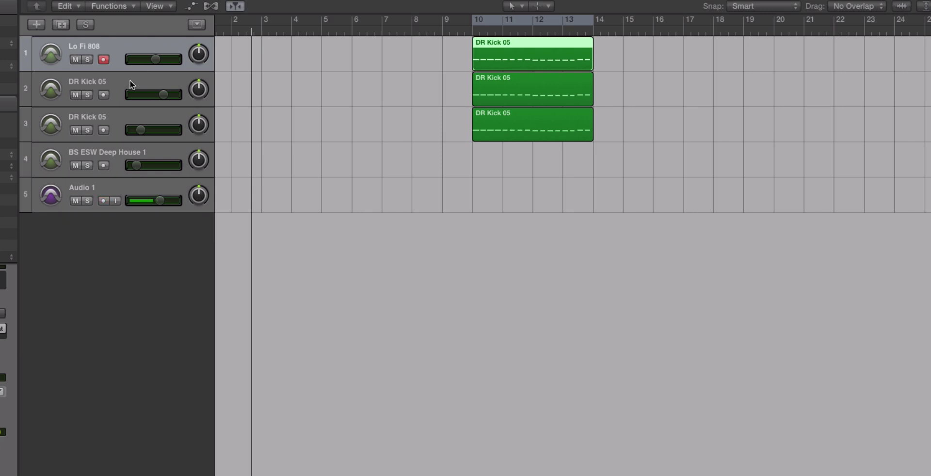
left_click(231, 30)
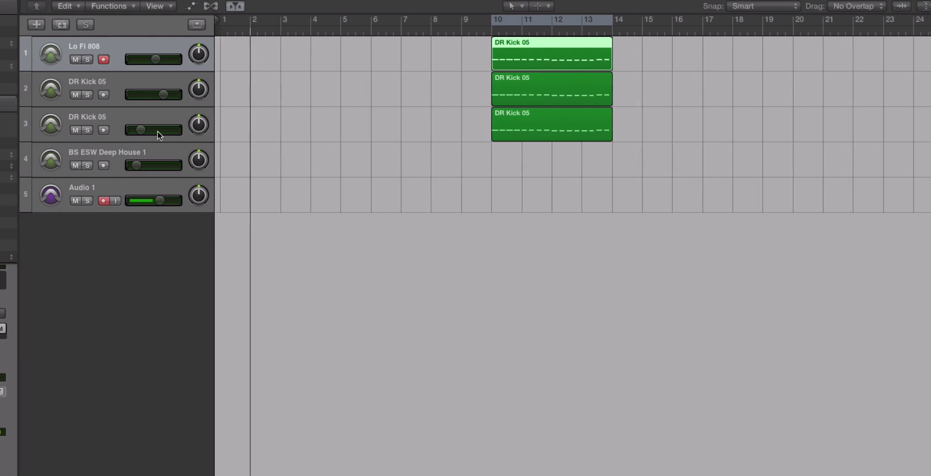
left_click(103, 201)
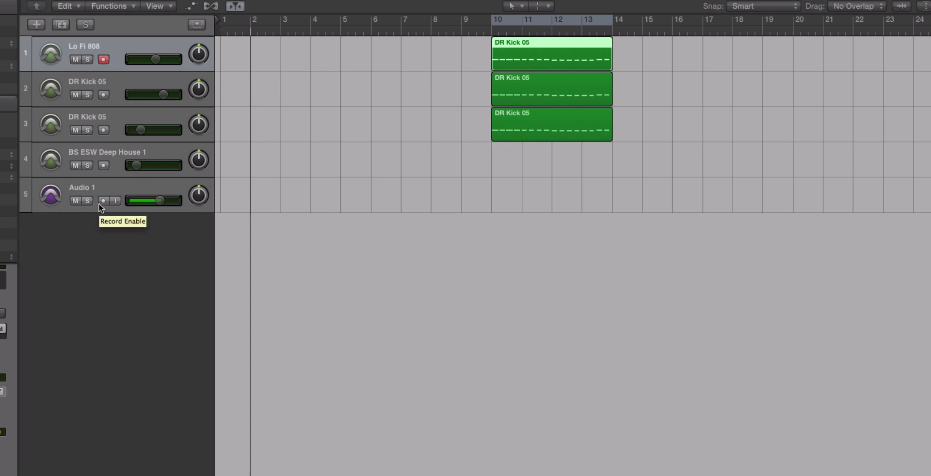
left_click(103, 202)
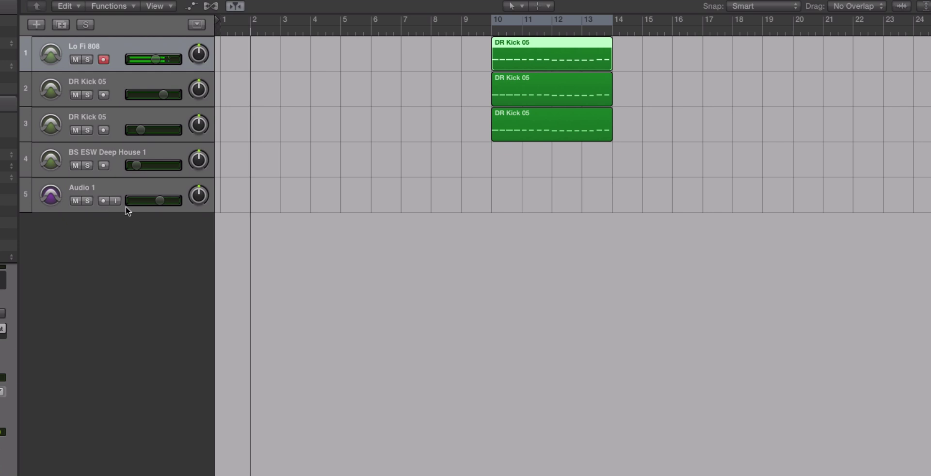
left_click(105, 203)
- Open Massive on the Lo Fi 808 track and assign the 8 Perf modulator to the Amp Mod slot
left_click(1, 313)
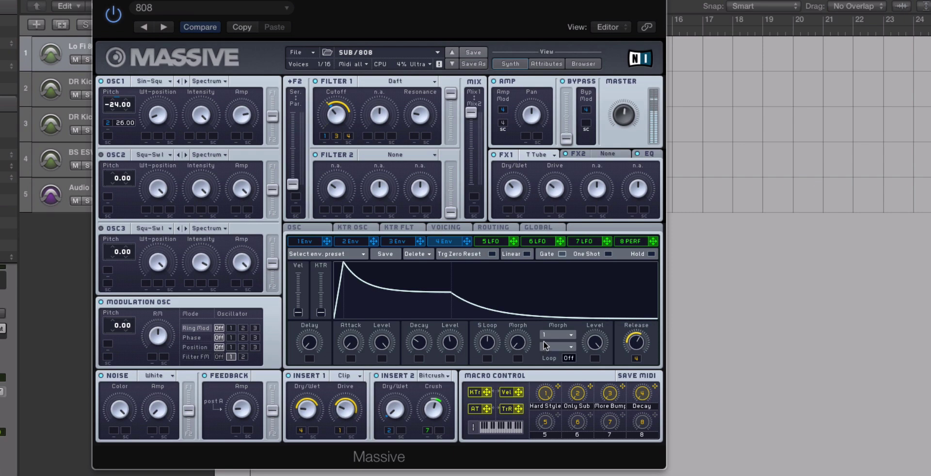
left_click_drag(551, 396, 550, 391)
left_click_drag(258, 1, 396, 79)
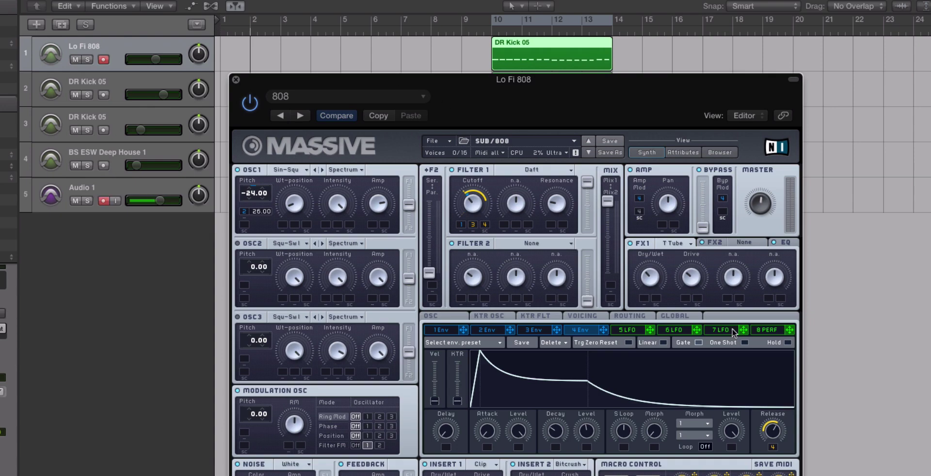
left_click(764, 330)
left_click_drag(788, 334, 641, 199)
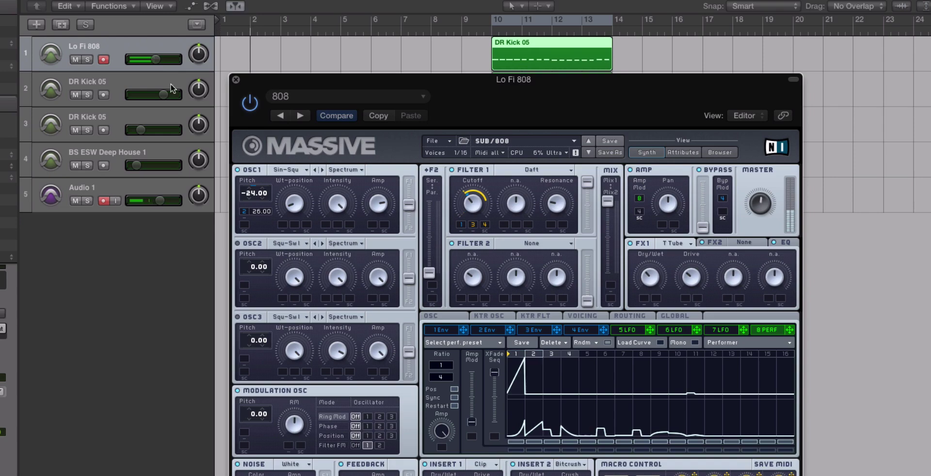
- Record-enable the Lo Fi 808 and upper DR Kick 05 tracks together, raising the 808's volume and slightly lowering the kick's
left_click_drag(155, 60, 160, 60)
left_click_drag(257, 81, 331, 76)
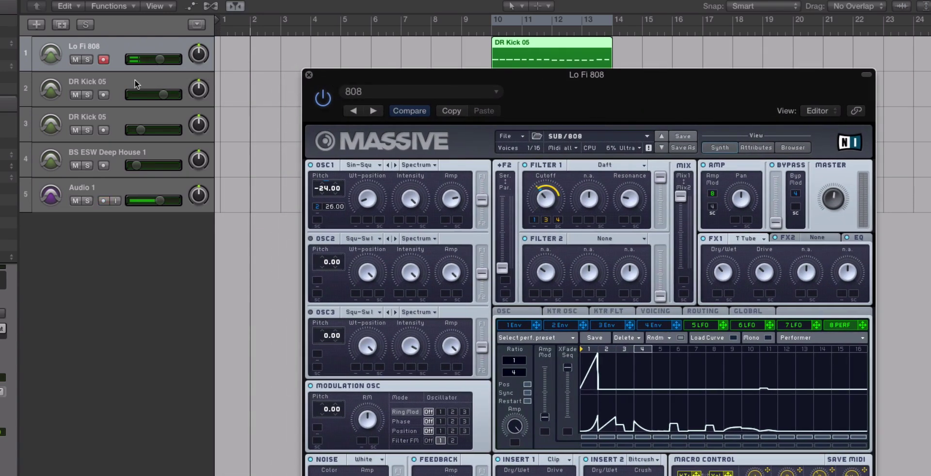
left_click(115, 97)
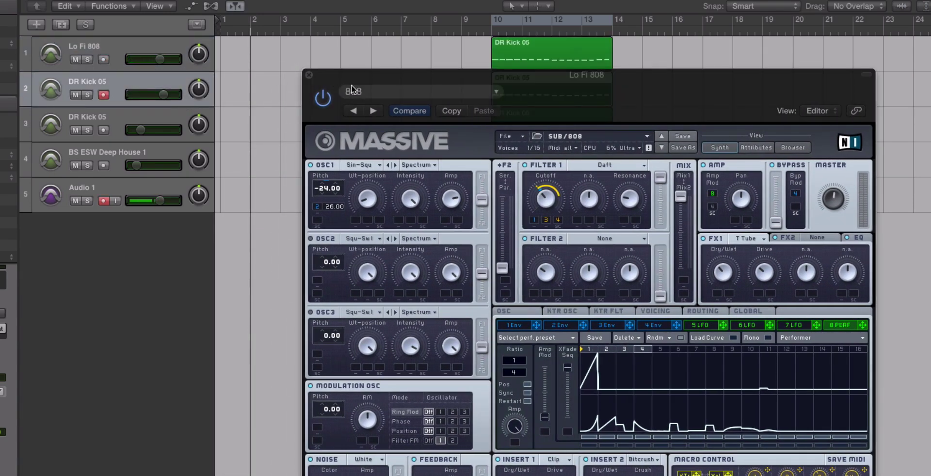
left_click(103, 59)
left_click_drag(160, 60, 167, 60)
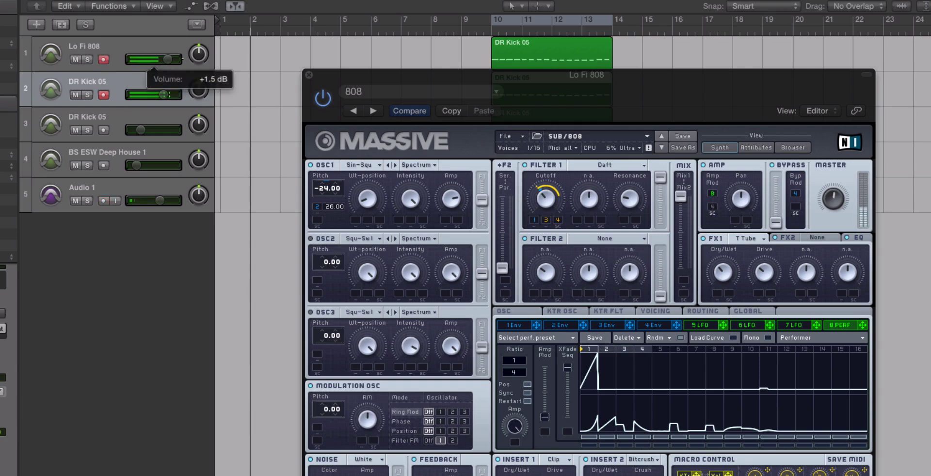
left_click_drag(168, 60, 174, 60)
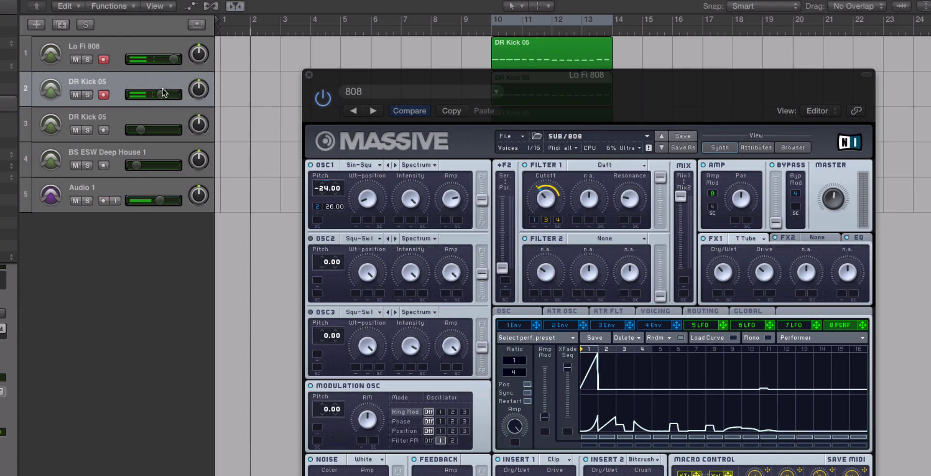
left_click_drag(160, 94, 161, 94)
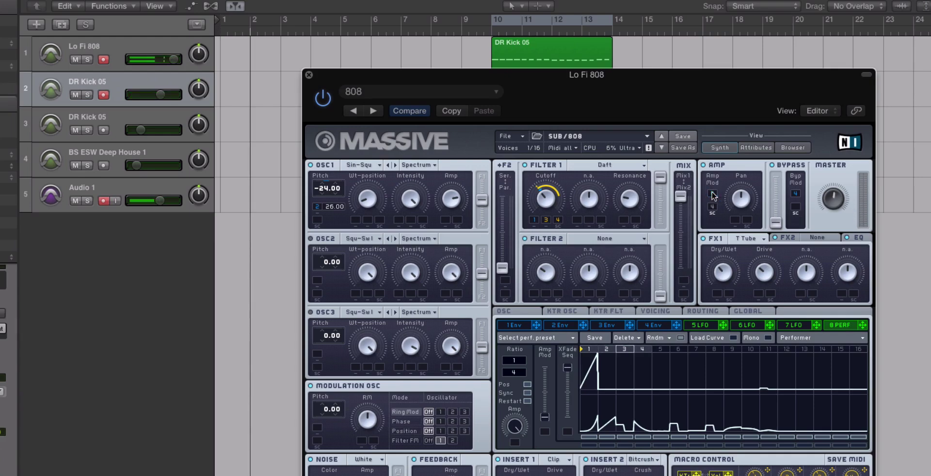
- Close the Lo Fi 808 synth window and delete the BS ESW Deep House 1 track
left_click_drag(475, 74, 427, 43)
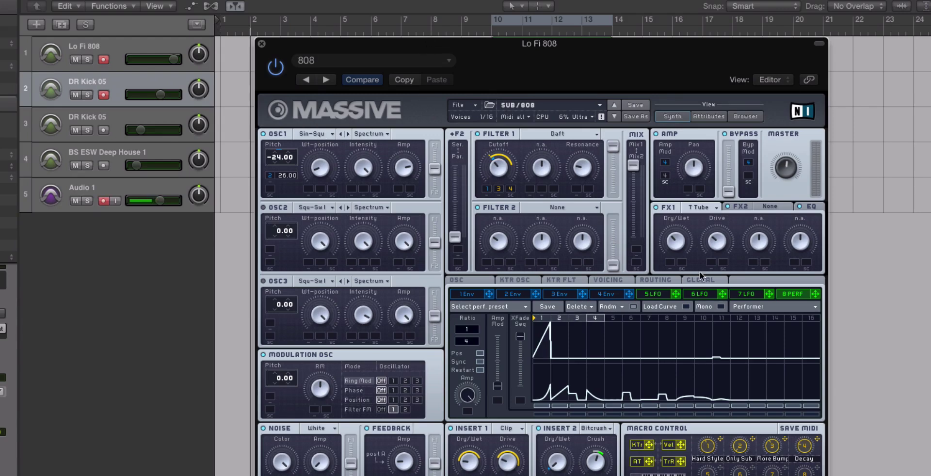
left_click(261, 43)
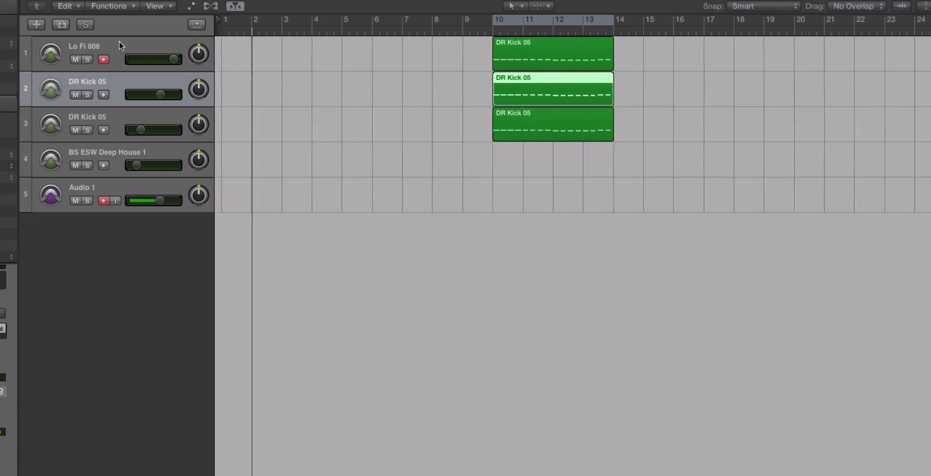
left_click(115, 60)
left_click(123, 152)
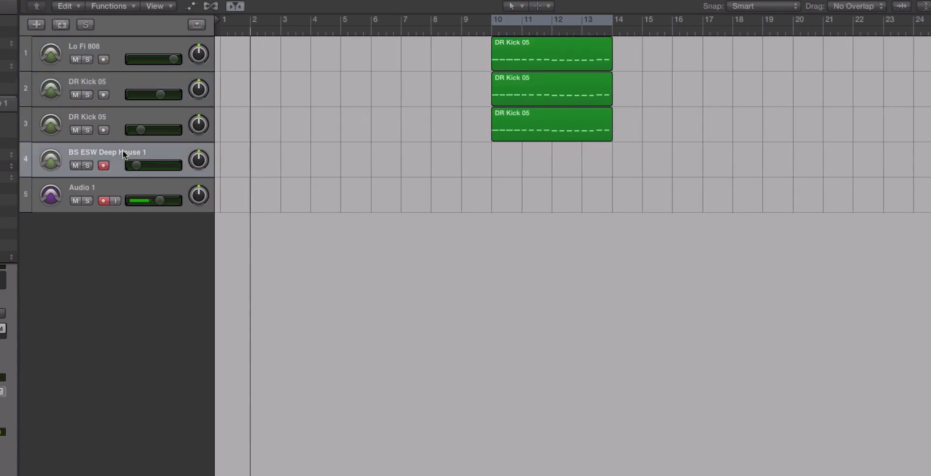
key("super+BackSpace")
- Duplicate the Lo Fi 808 track with its settings and show its Massive window
left_click(113, 42)
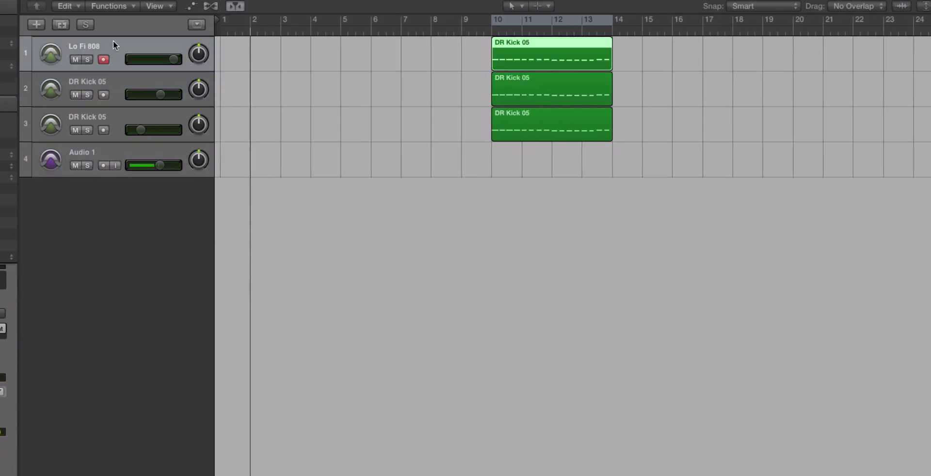
key("super+d")
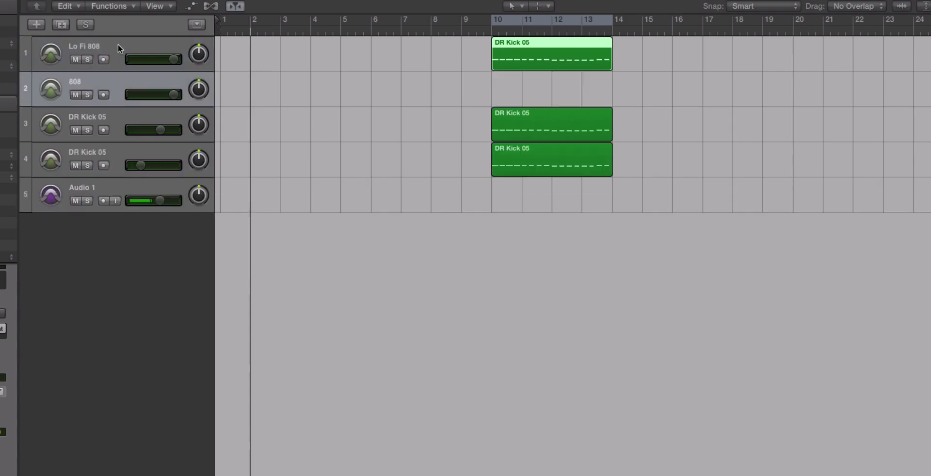
key("v")
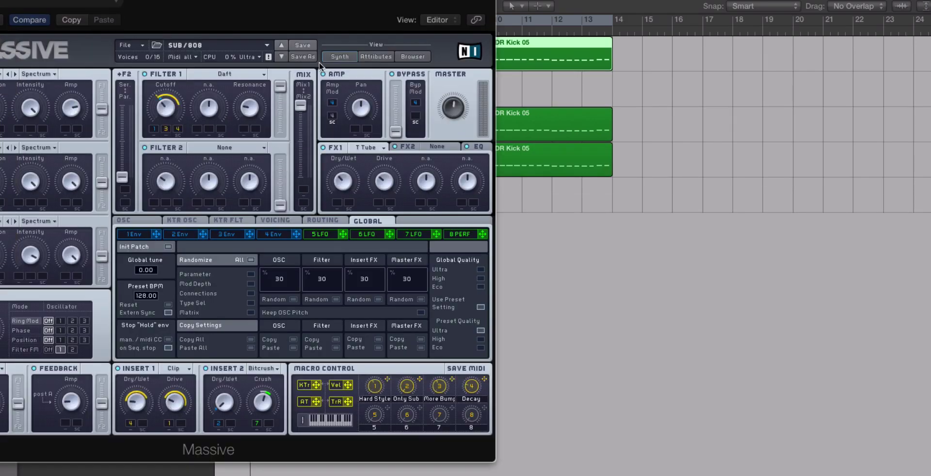
- Start a new blank sound in the duplicate track's Massive and lower that track's volume
left_click(130, 44)
left_click(136, 46)
left_click_drag(126, 4, 406, 7)
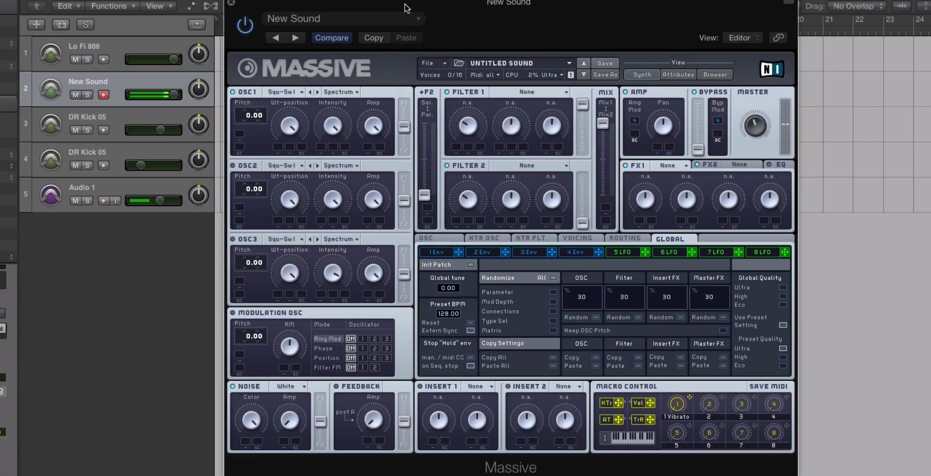
left_click_drag(160, 101, 140, 101)
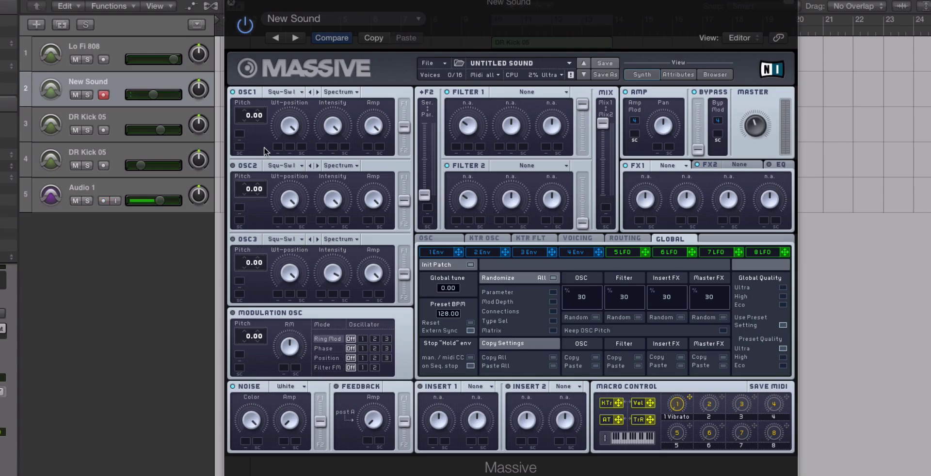
- Set OSC1 to the Sin-Square wavetable with a pitch of -24.00
left_click(274, 92)
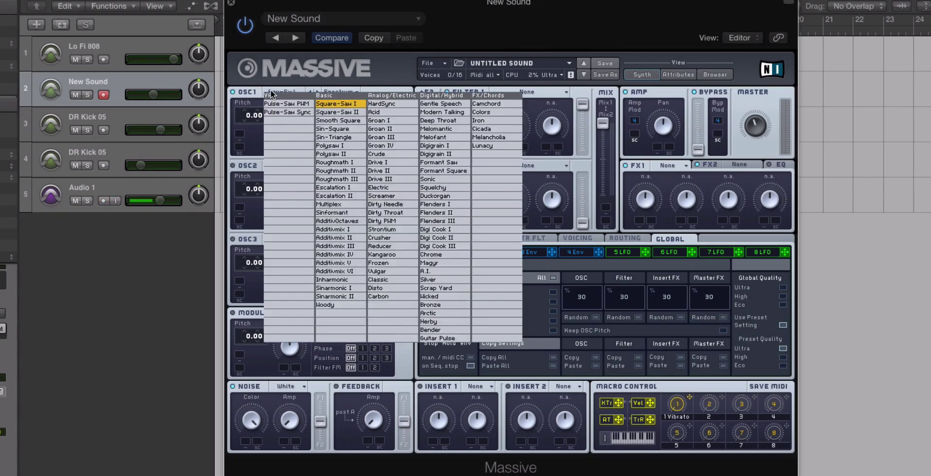
left_click(350, 128)
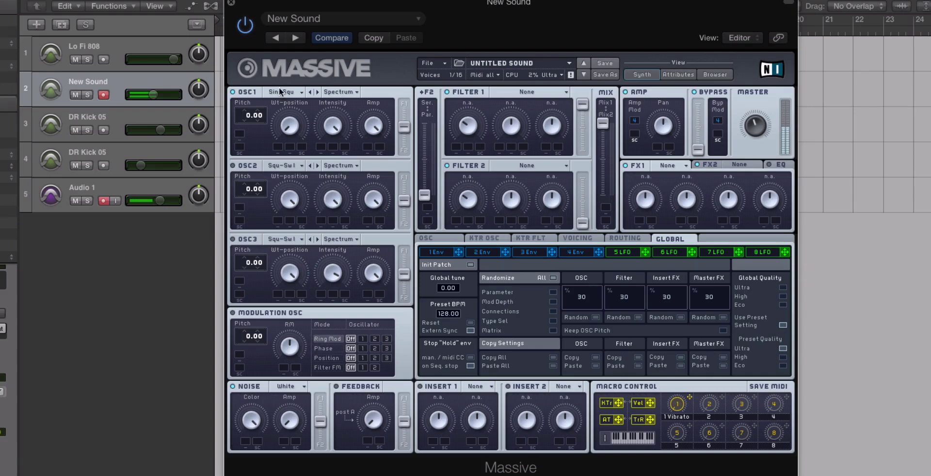
left_click_drag(238, 124, 248, 146)
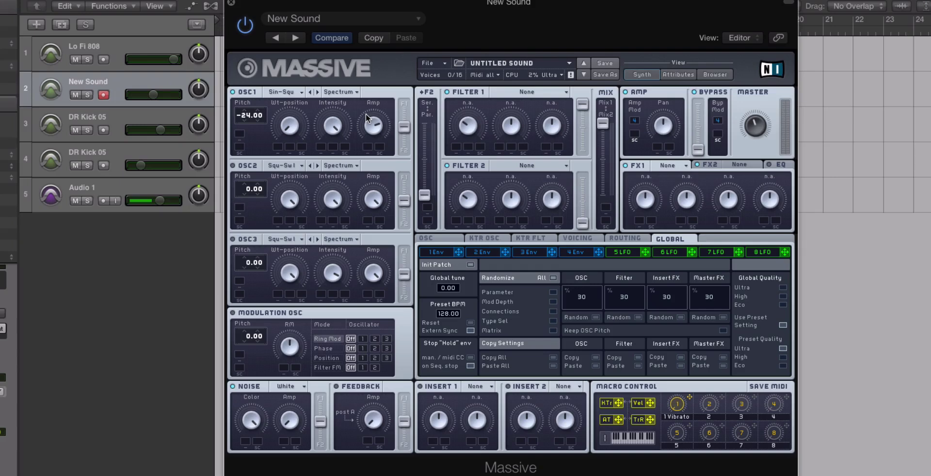
- Set Filter 1 to the Daft type and turn its Resonance down
left_click(511, 91)
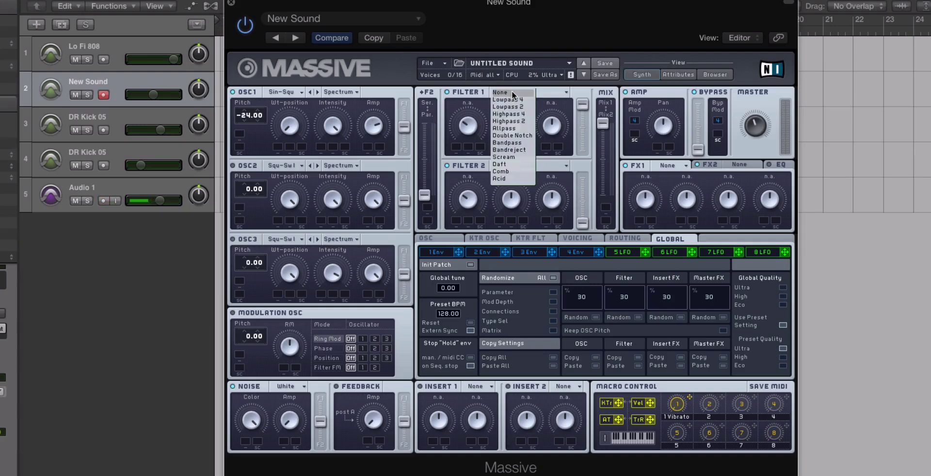
left_click(513, 163)
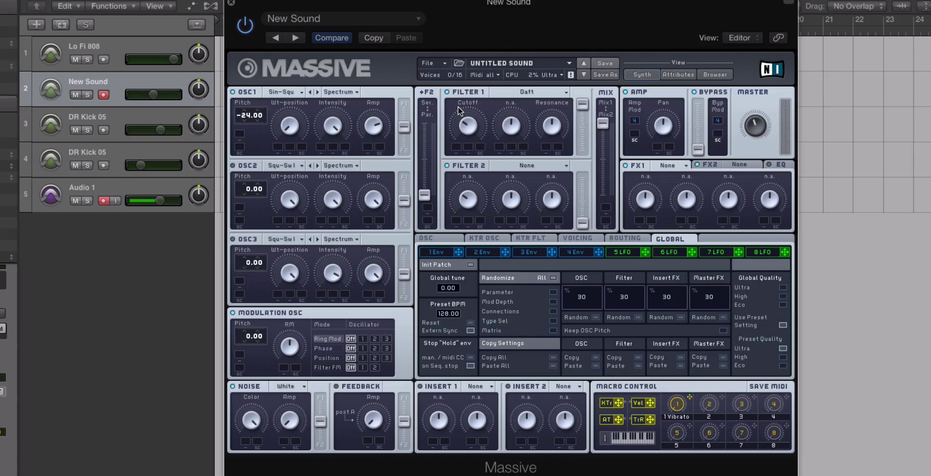
left_click(520, 89)
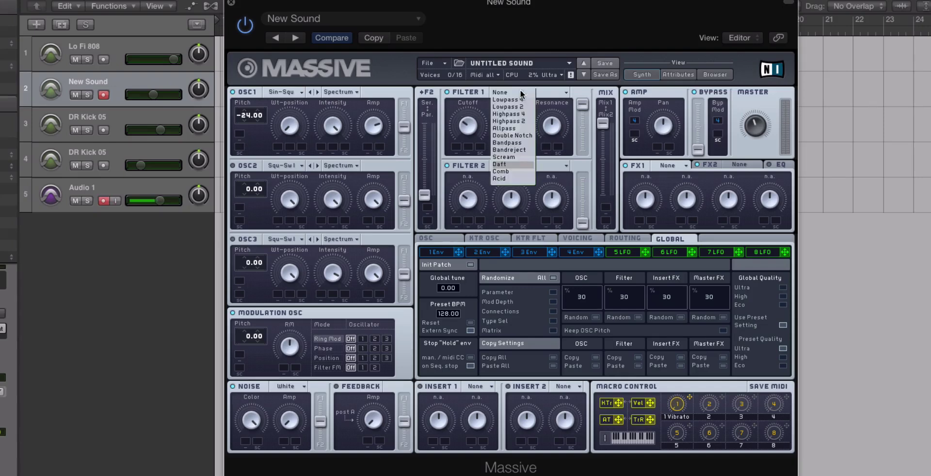
left_click(463, 112)
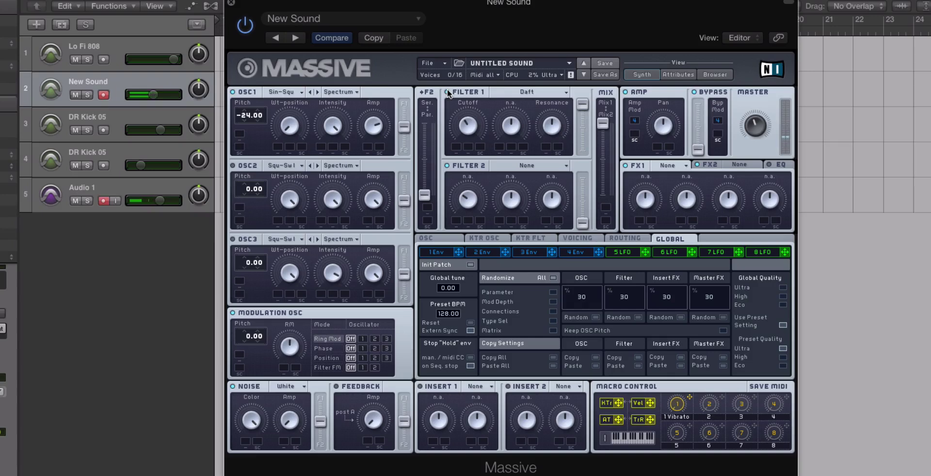
left_click_drag(554, 131, 552, 154)
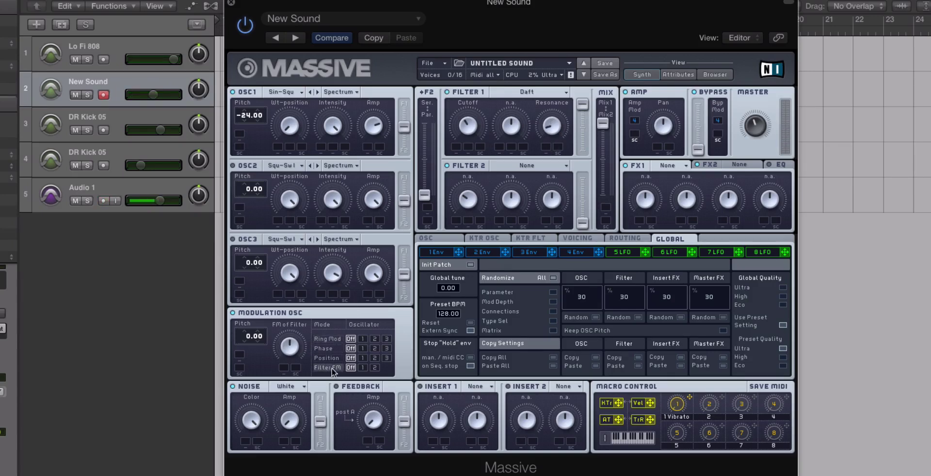
- Route the modulation oscillator to Filter 1 as Filter FM and reduce its FM amount
left_click(362, 368)
left_click_drag(291, 352, 291, 373)
left_click_drag(292, 378, 292, 353)
- Shape 4 Env with a shorter attack and decay, a reduced decay level and a longer release, fine-tuning the Filter 1 cutoff
left_click(575, 252)
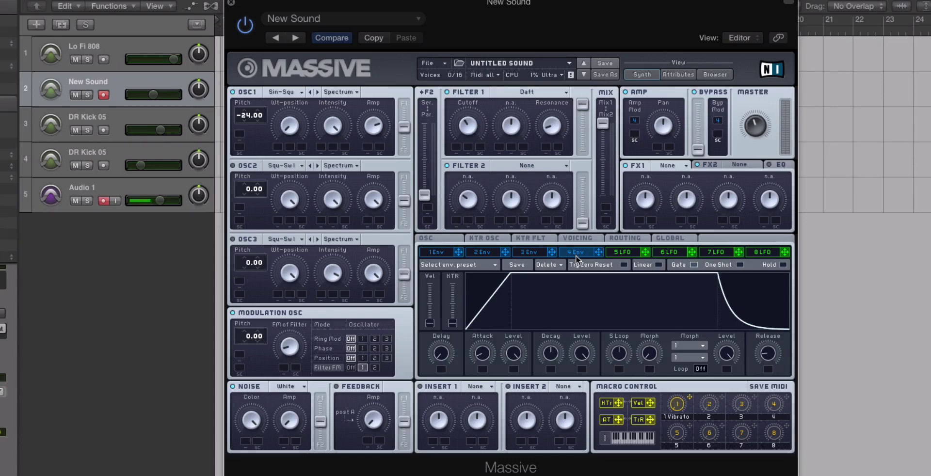
left_click_drag(478, 350, 479, 373)
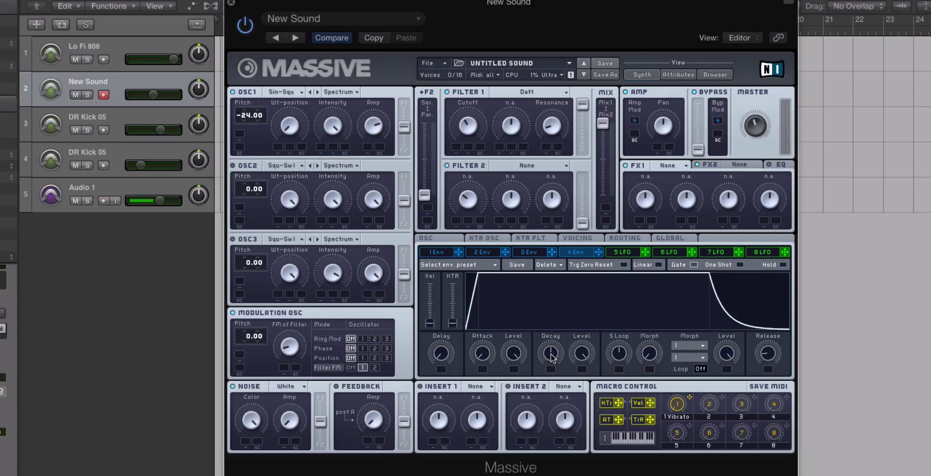
left_click_drag(551, 358, 578, 410)
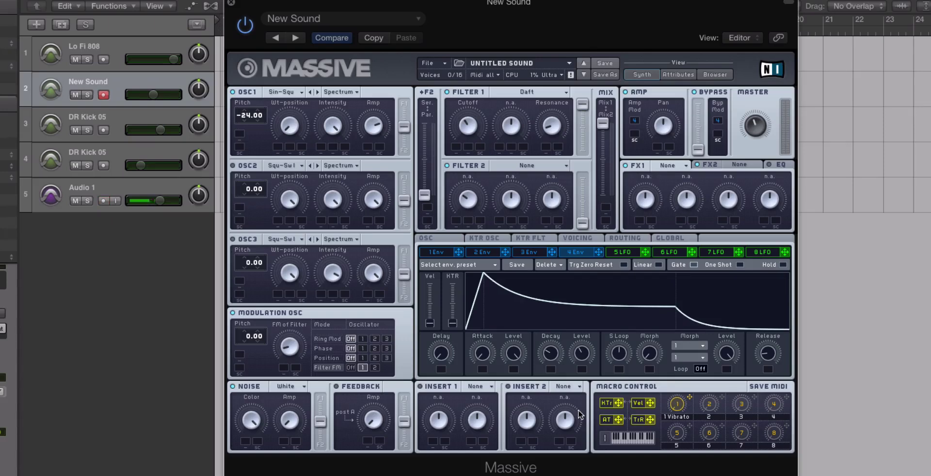
left_click_drag(768, 354, 764, 313)
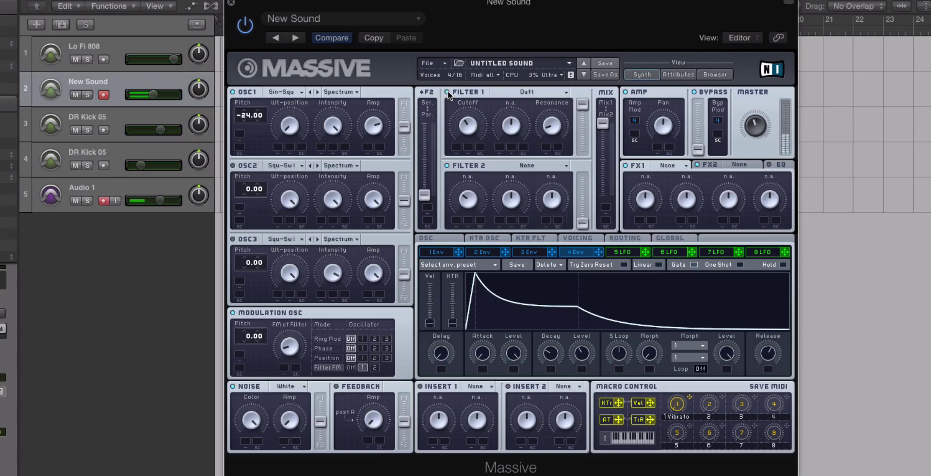
left_click_drag(474, 122, 473, 127)
left_click_drag(772, 350, 773, 354)
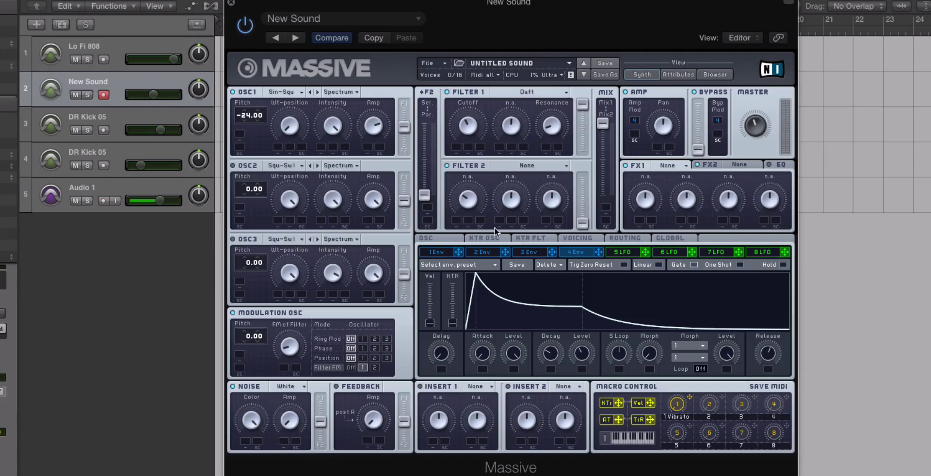
- Shape 2 Env with a shorter attack and decay, and bring its decay level down to zero
left_click(478, 251)
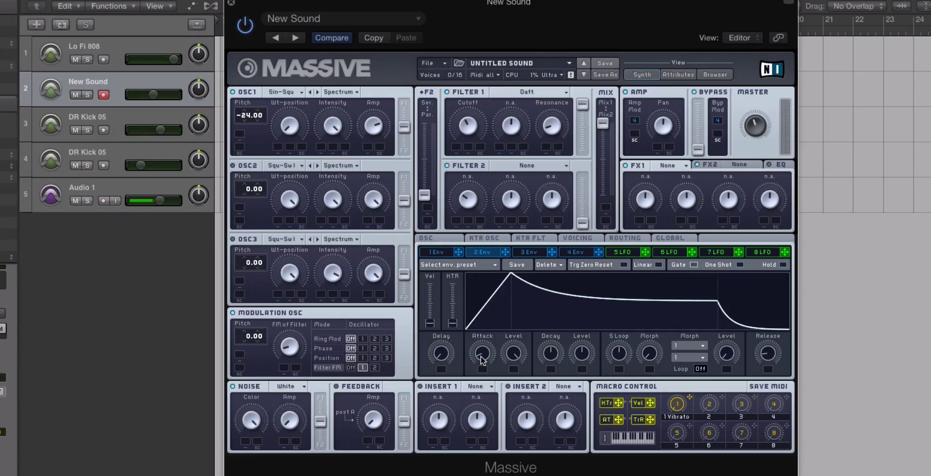
left_click_drag(481, 356, 502, 370)
left_click_drag(546, 351, 554, 385)
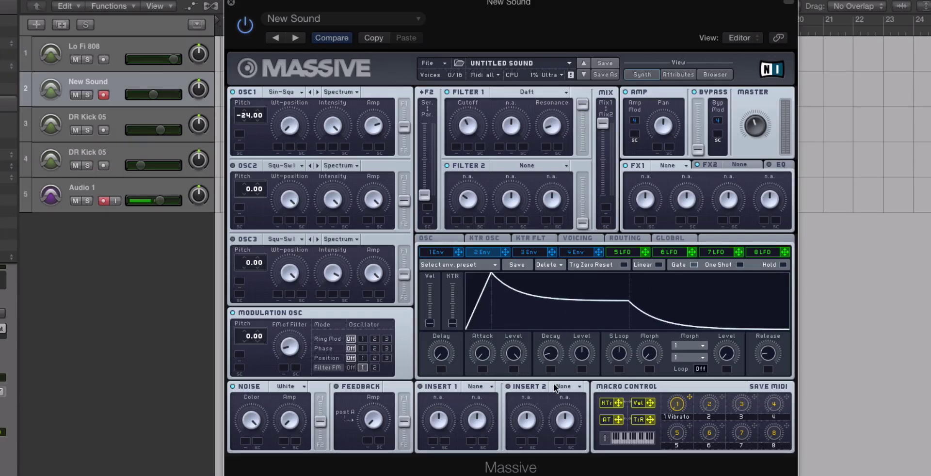
left_click_drag(586, 356, 587, 388)
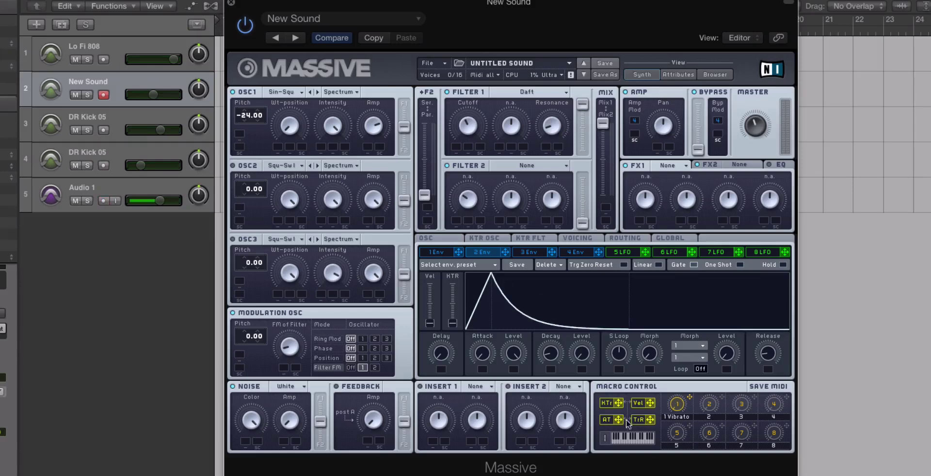
- Assign 2 Env to OSC1's pitch with a 24.00 modulation amount and fine-tune the envelope's decay
left_click_drag(505, 252, 251, 139)
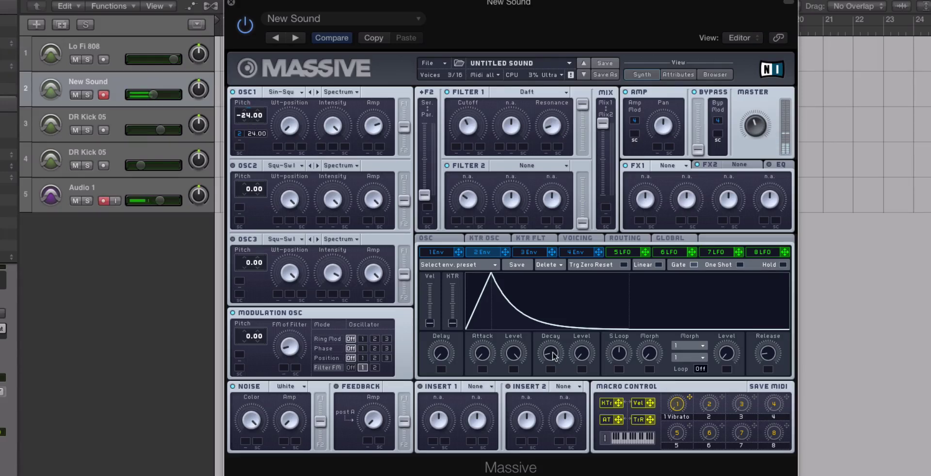
mouse_move(552, 353)
left_mouse_down()
mouse_move(581, 340)
mouse_move(582, 326)
mouse_move(554, 312)
mouse_move(563, 359)
mouse_move(581, 373)
mouse_move(555, 356)
mouse_move(551, 341)
mouse_move(546, 353)
left_mouse_up()
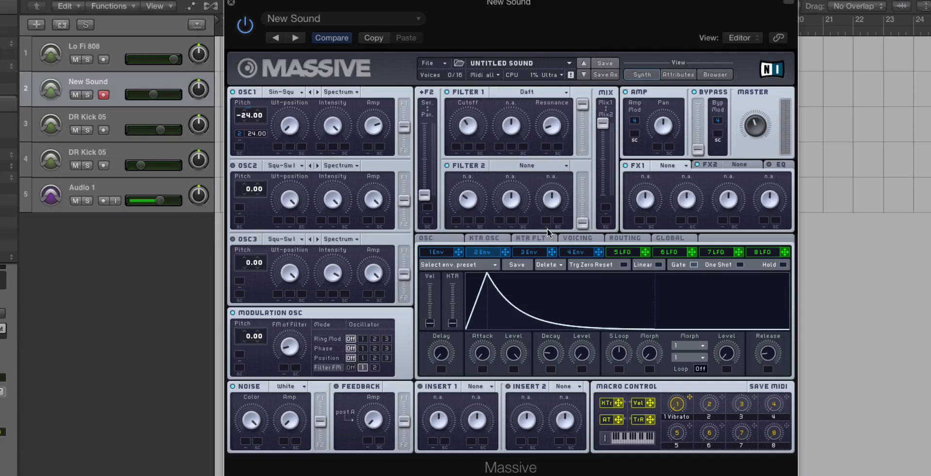
- Shape 1 Env by adjusting its attack, shortening its decay and zeroing its decay level, and assign it to Filter 1's cutoff
left_click(442, 252)
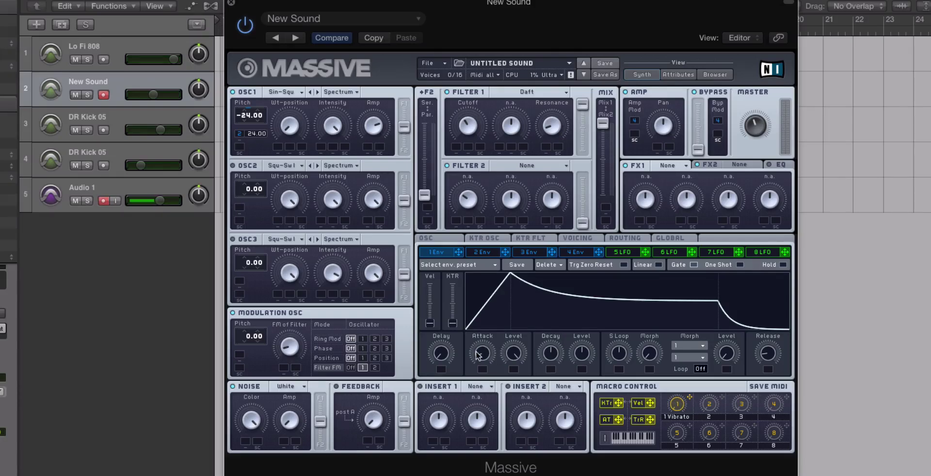
left_click_drag(476, 353, 476, 351)
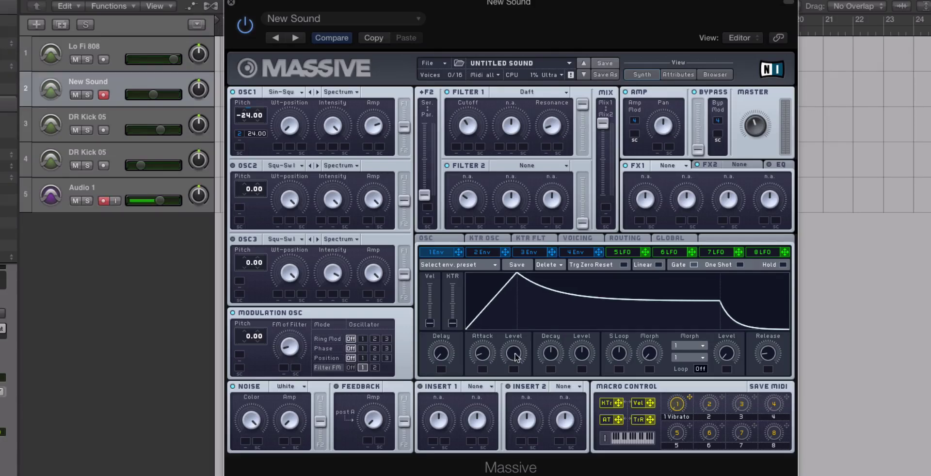
left_click_drag(549, 354, 544, 414)
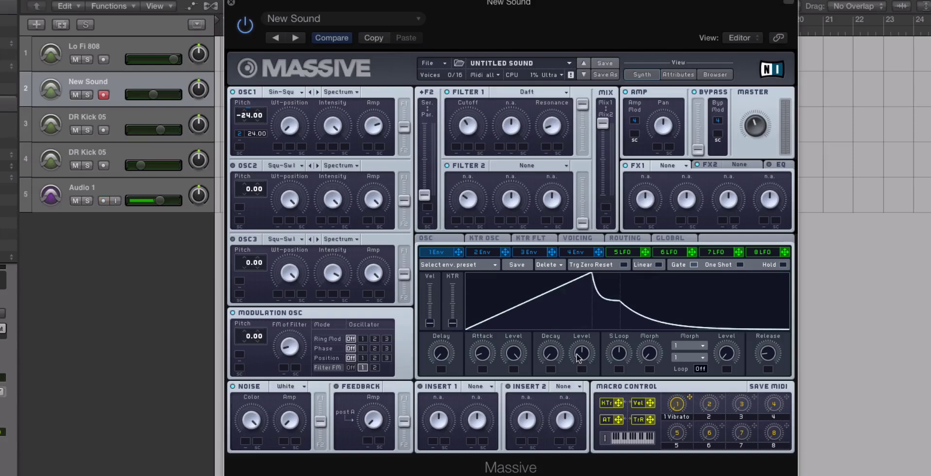
left_click_drag(577, 353, 593, 452)
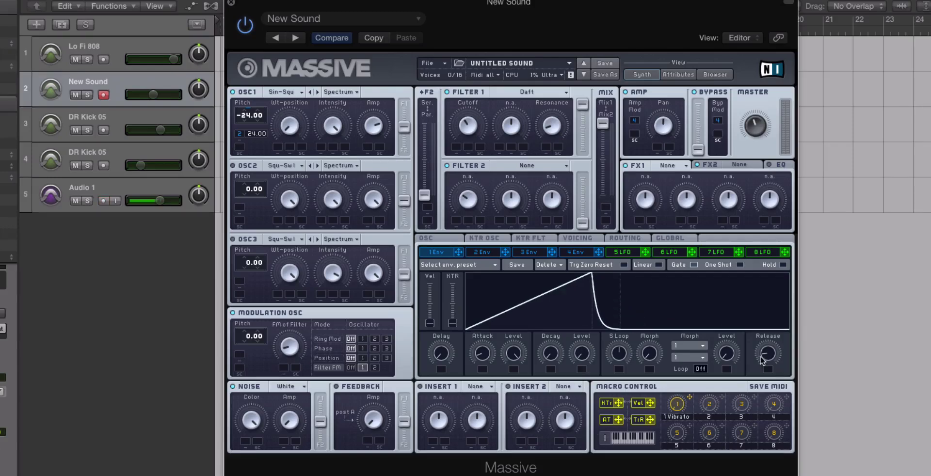
left_click_drag(552, 252, 458, 139)
- Enable Insert 1 as a Hardclipper and turn down its Dry/Wet and Drive
left_click(423, 386)
left_click(476, 386)
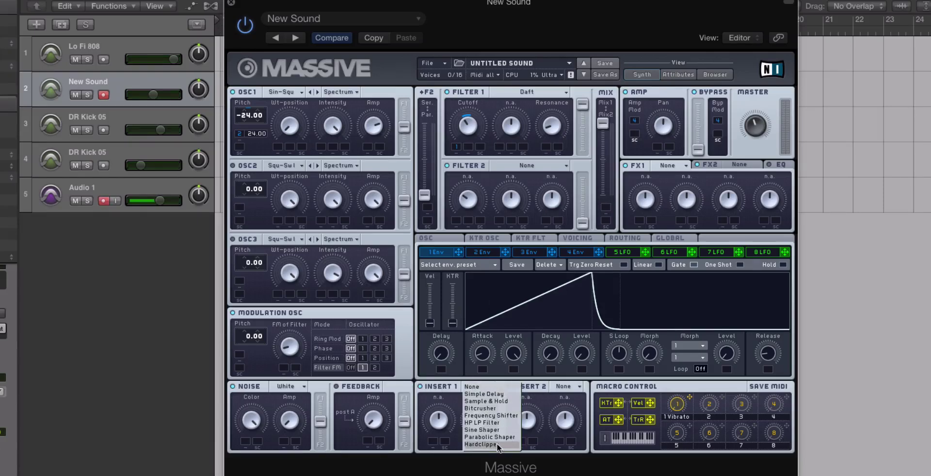
left_click(483, 444)
left_click_drag(443, 420, 443, 453)
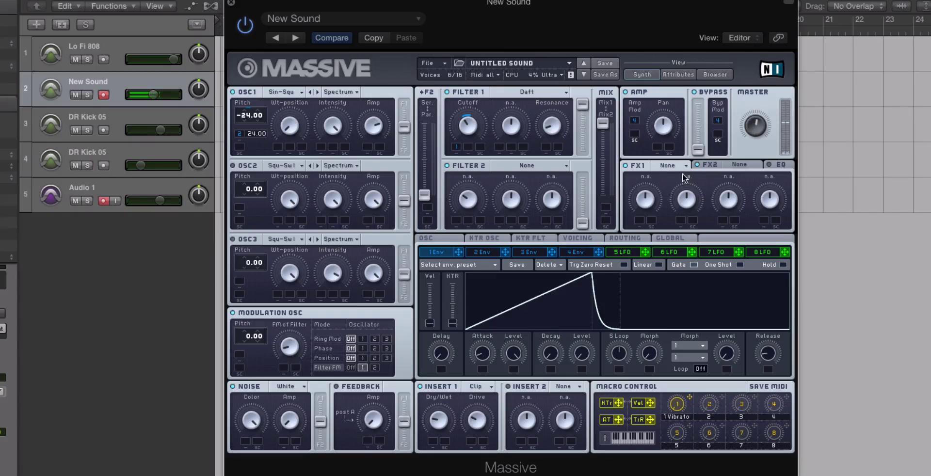
- Set the voicing mode to Monorotate
left_click(577, 252)
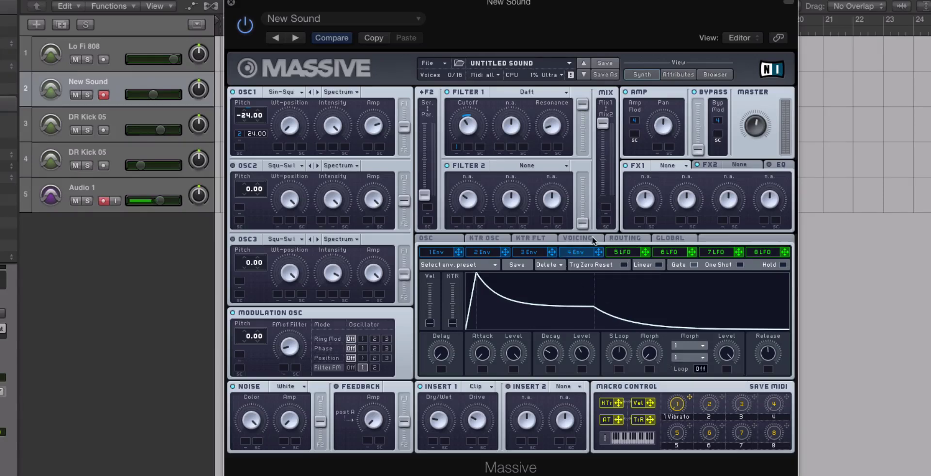
left_click(578, 239)
left_click(470, 326)
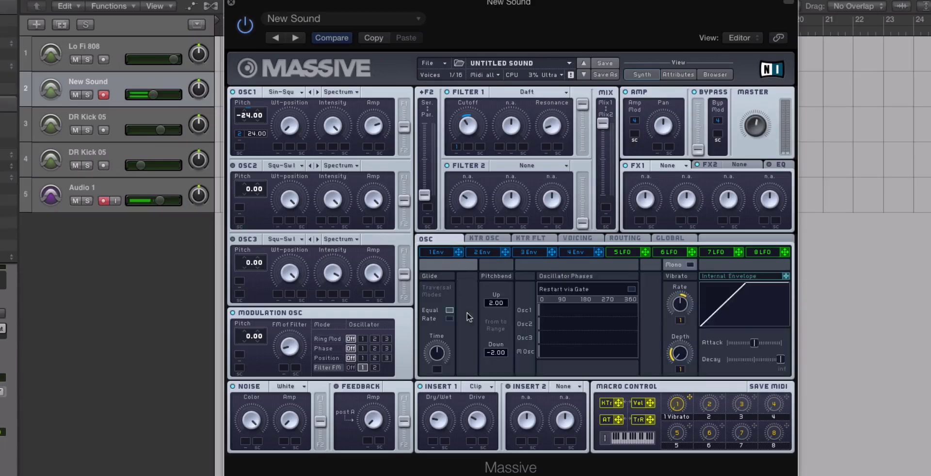
- Assign macro 5 to the glide time with the name Glide, and clear the vibrato assignment from macro 1
left_click(426, 238)
left_click_drag(682, 427, 437, 369)
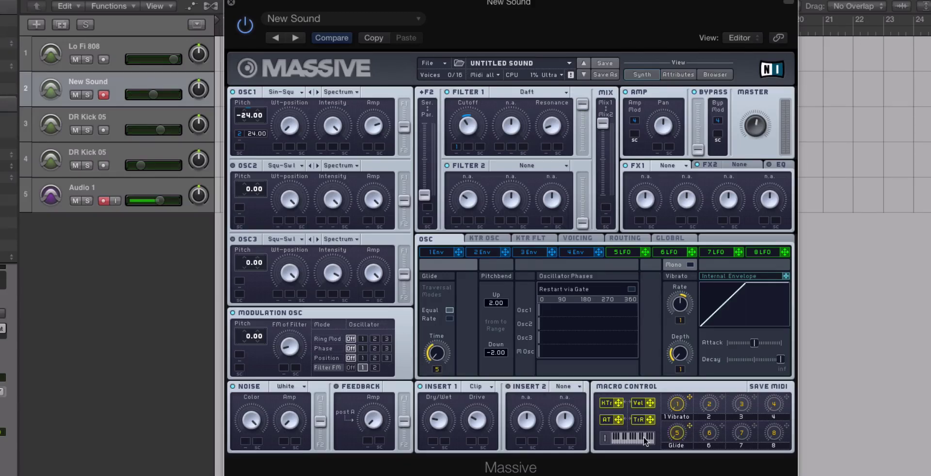
right_click(686, 403)
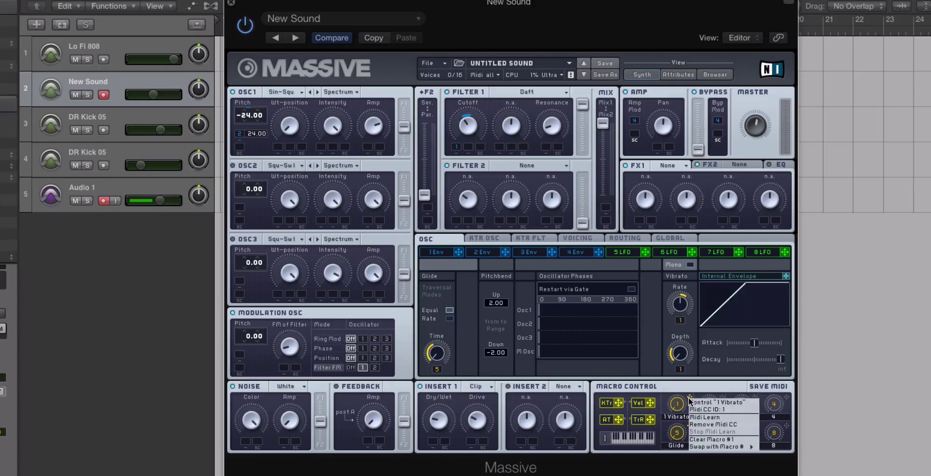
left_click(720, 438)
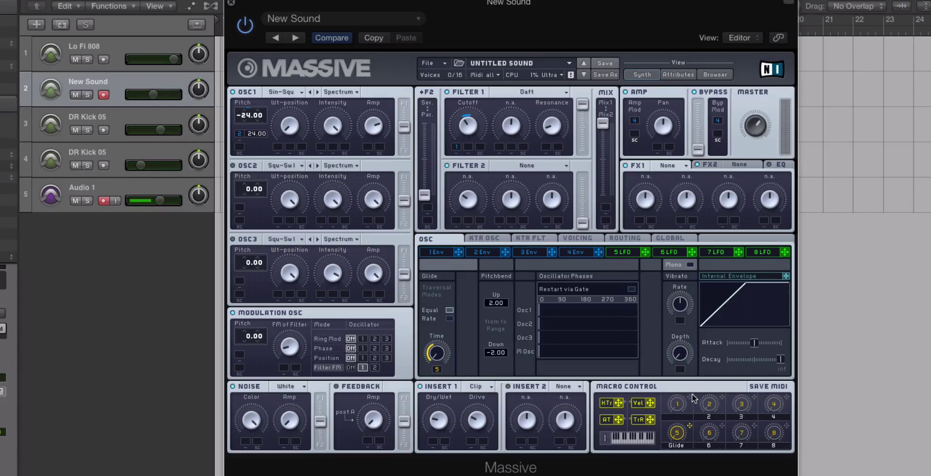
- Assign macro 1 to Insert 1's Drive as Hard, and macro 3 to Filter 1's cutoff as Tone
mouse_move(474, 442)
left_mouse_down()
mouse_move(470, 412)
mouse_move(478, 426)
left_mouse_up()
left_click_drag(754, 399, 469, 148)
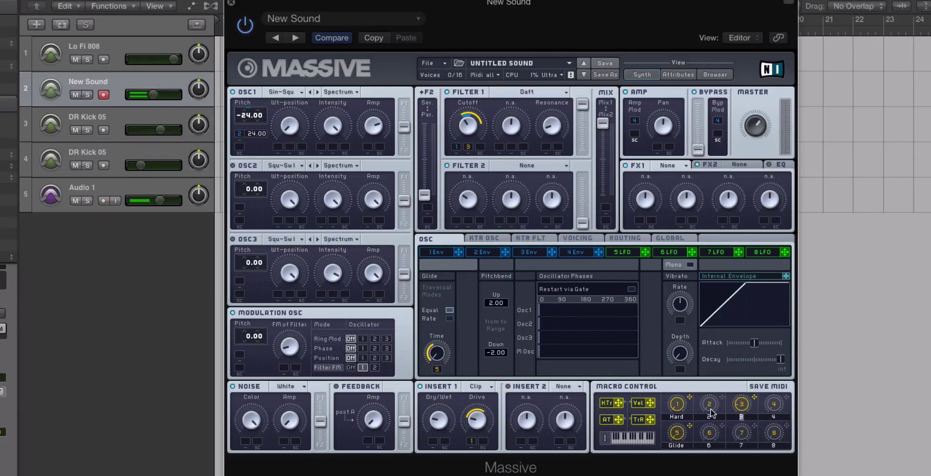
type("Tone")
- Assign 2 Env to the modulation oscillator's filter FM amount, and macro 4 to Insert 1's Dry/Wet
left_click(482, 252)
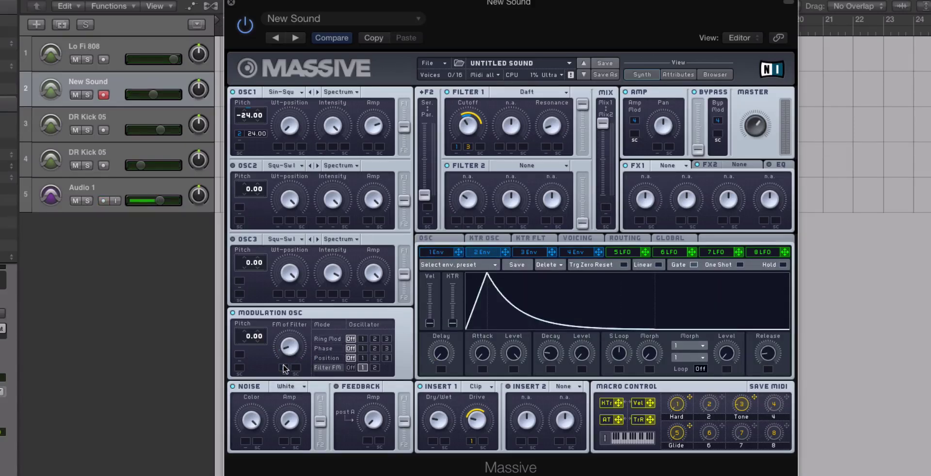
left_click_drag(283, 364, 282, 362)
left_click_drag(786, 397, 433, 439)
- Assign macro 4 to 1 Env's attack level and 4 Env's release, and name the macro Decay/Rel
left_click(429, 252)
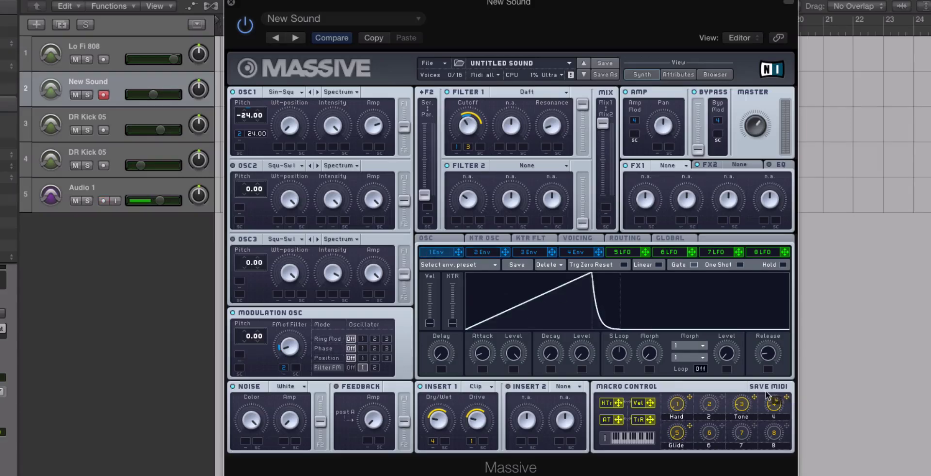
left_click_drag(767, 395, 514, 372)
left_click(580, 255)
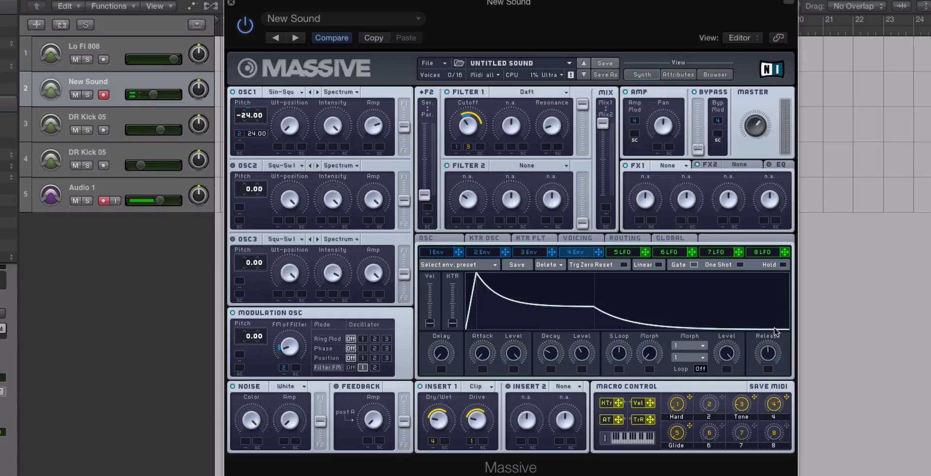
left_click_drag(785, 397, 768, 370)
double_click(773, 417)
type("Decay/Rel")
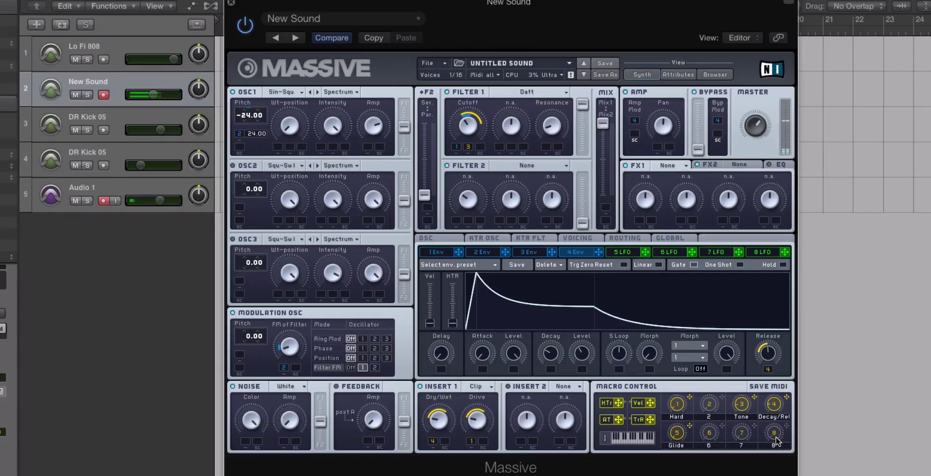
- Set FX1 to Tele Tube with its Dry/Wet turned down, and enable the EQ
left_click(678, 166)
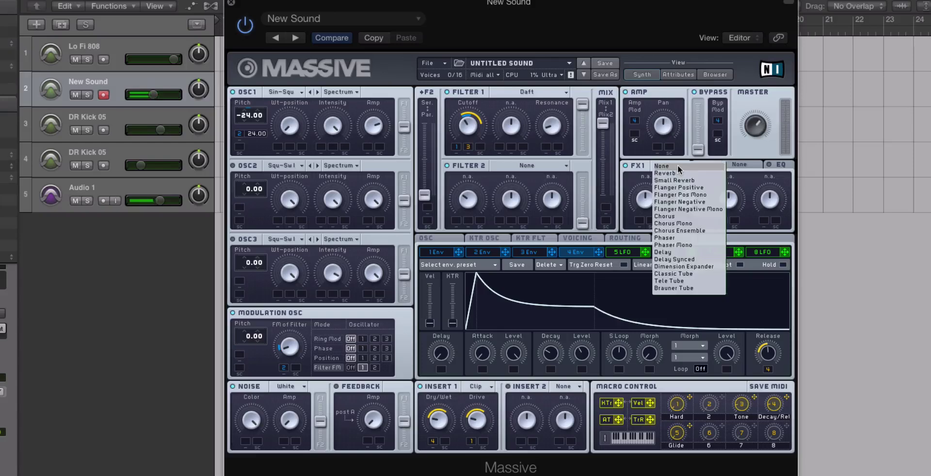
left_click(693, 278)
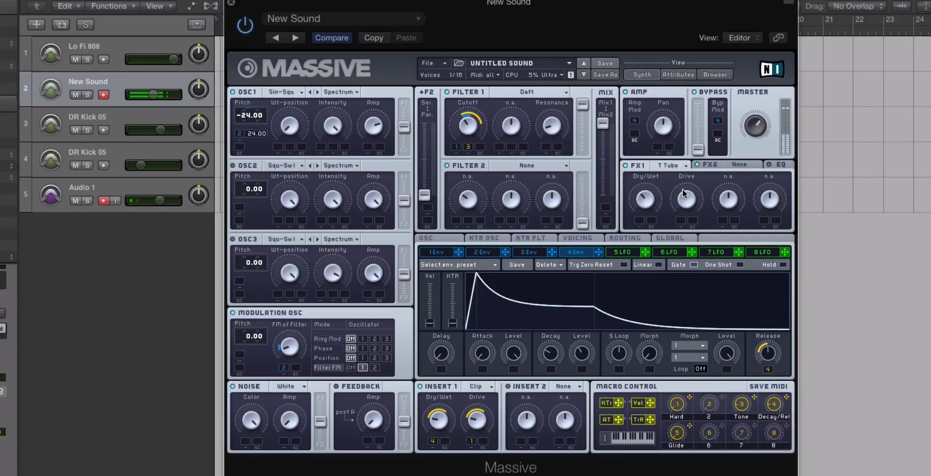
left_click(771, 166)
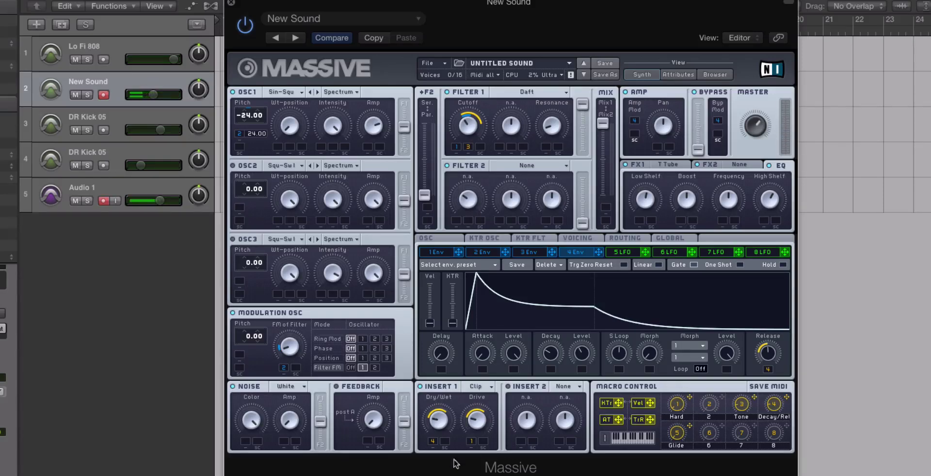
- Enable the Feedback section and set Insert 2 to Bitcrusher
left_click(336, 386)
left_click(561, 386)
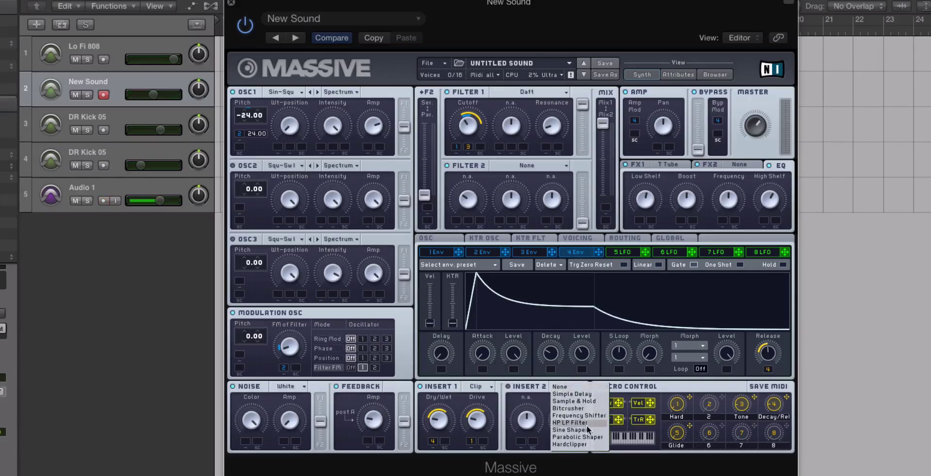
left_click(587, 409)
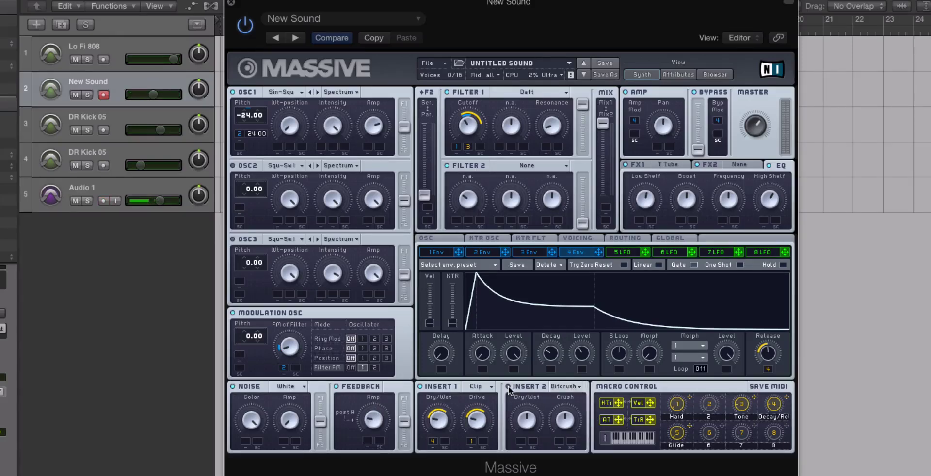
- Reroute Insert 2 to the slot between the filter mix and the Amp/Pan stage
left_click(626, 238)
left_click(583, 240)
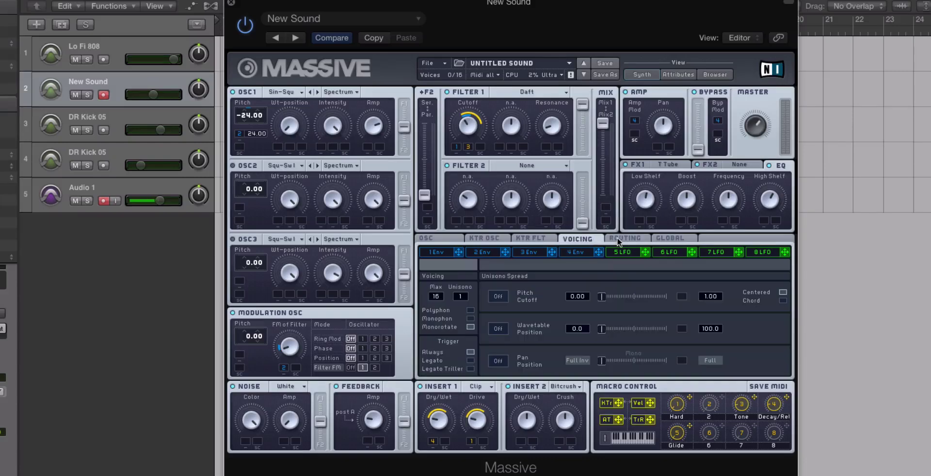
left_click(620, 240)
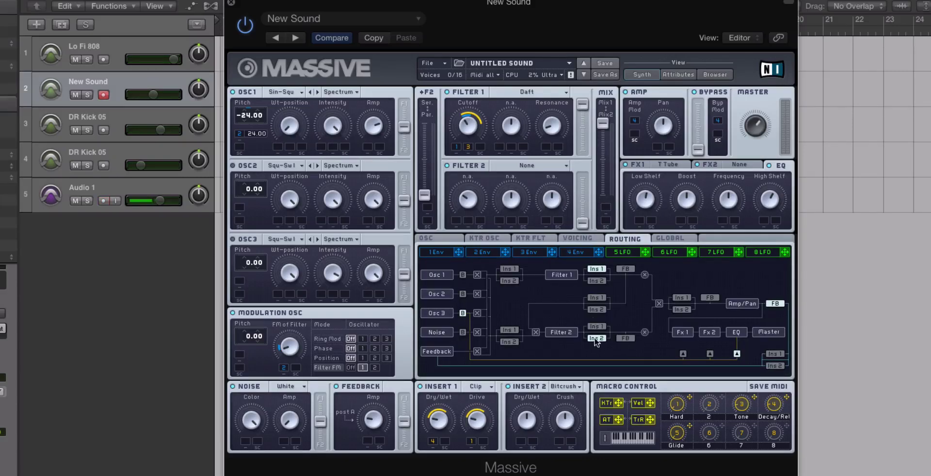
left_click(681, 309)
- Assign 2 Env to Insert 2's Dry/Wet, and macro 2 to 2 Env's attack level, naming the macro Sub Only
left_click_drag(504, 251, 519, 427)
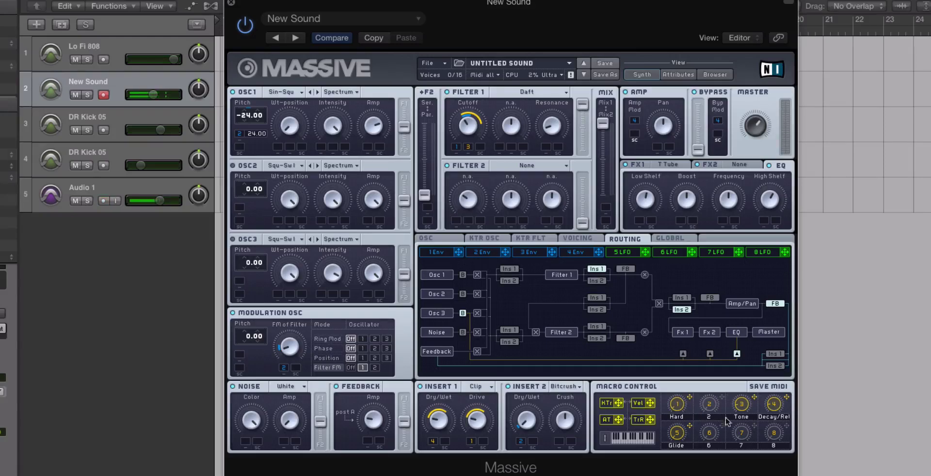
left_click(479, 253)
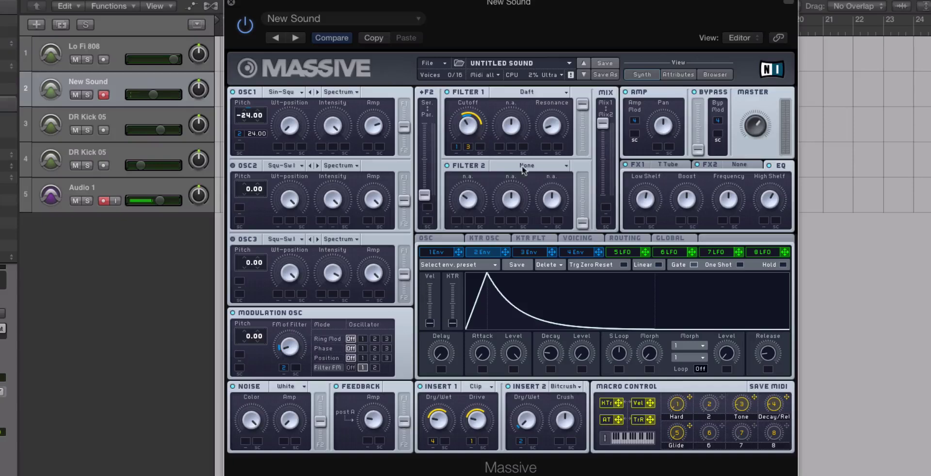
left_click_drag(721, 397, 524, 448)
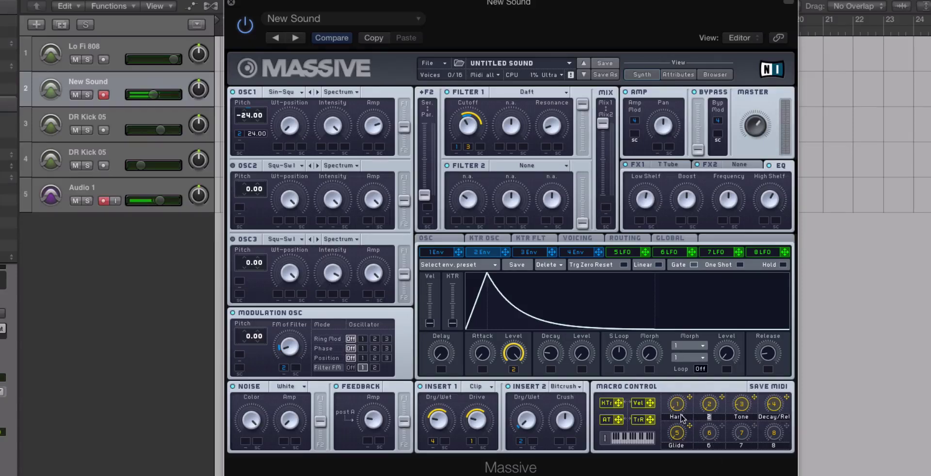
type("Only")
- Change 8 LFO to a Performer, sync it to the tempo and adjust its ratio denominator
left_click_drag(397, 5, 409, 20)
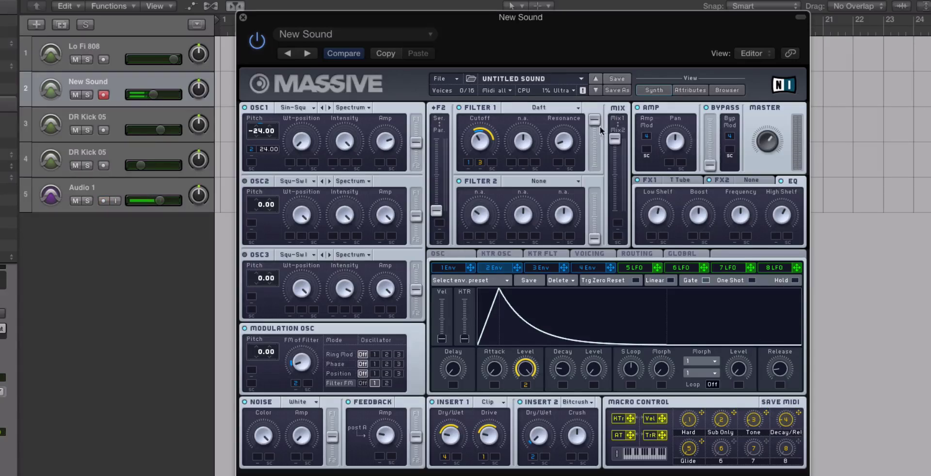
left_click(774, 272)
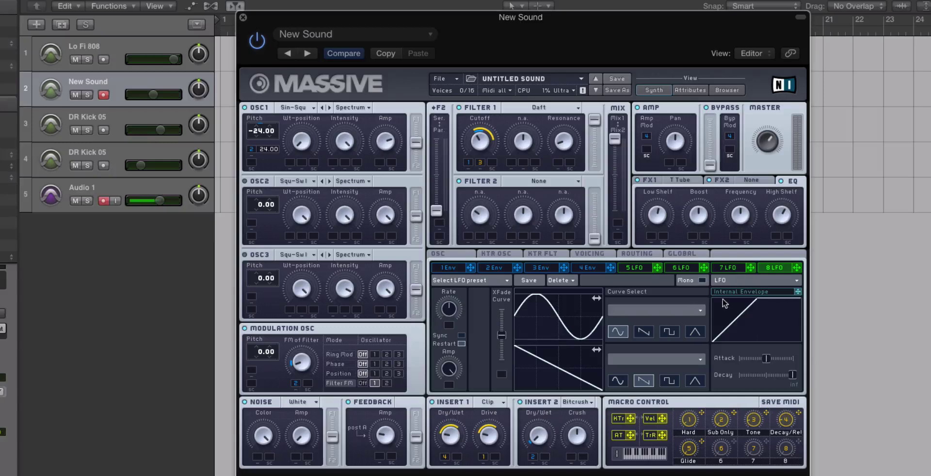
left_click(727, 280)
left_click(726, 294)
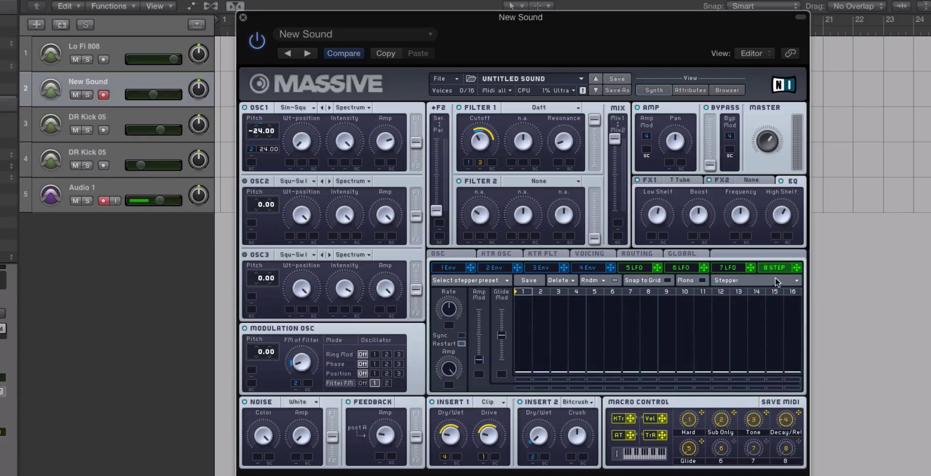
left_click(775, 281)
left_click(728, 290)
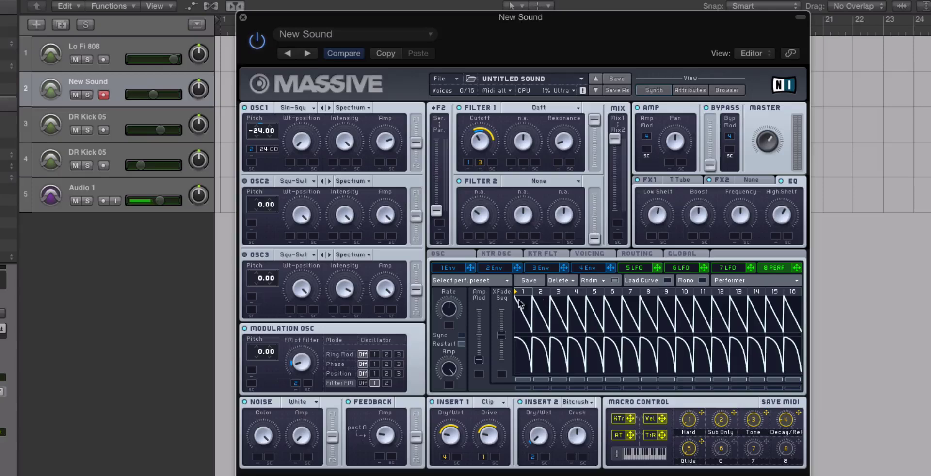
left_click(461, 335)
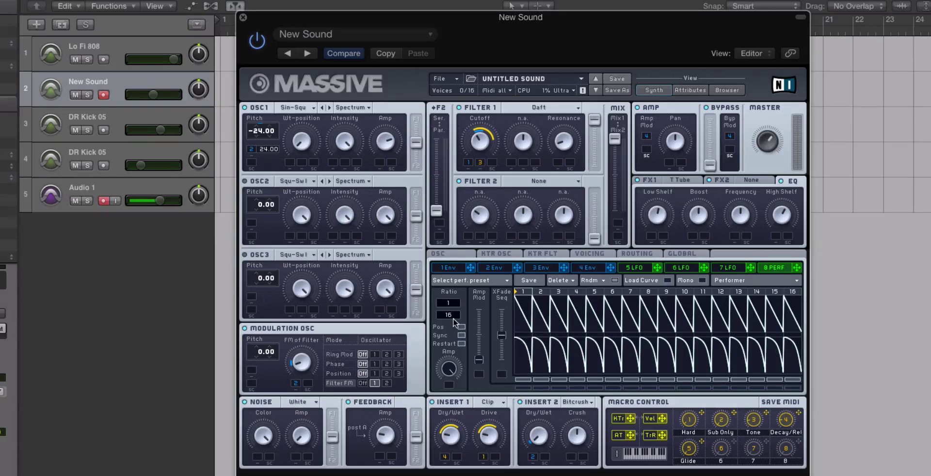
left_click_drag(449, 316, 451, 329)
- Load a rising ramp curve into step 1 of the Performer's upper row and a flat low curve into steps 2 to 7
left_click(666, 280)
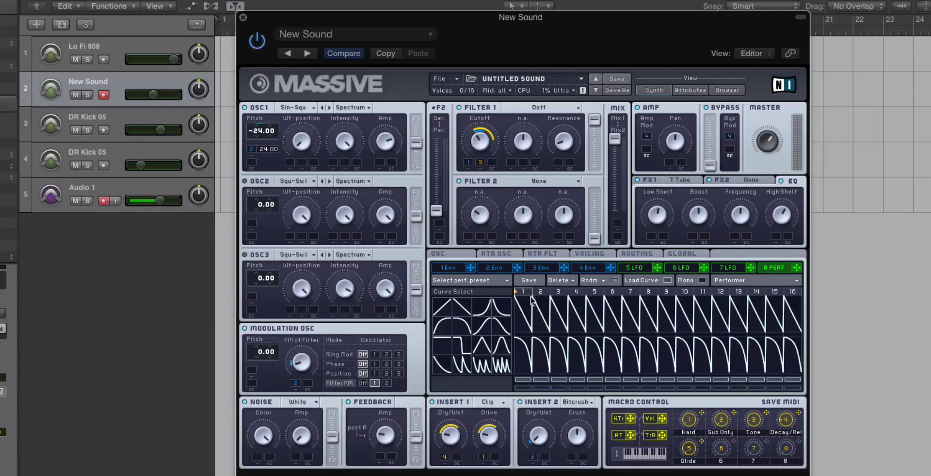
left_click_drag(438, 316, 527, 315)
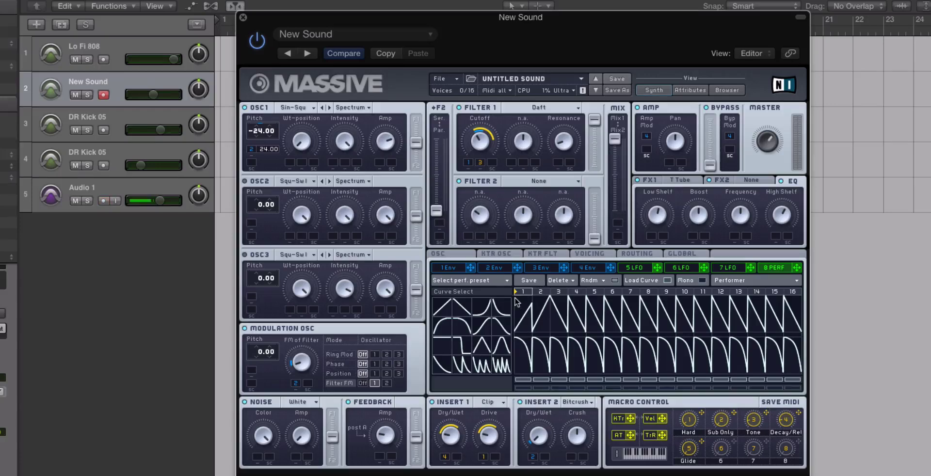
mouse_move(443, 342)
left_mouse_down()
mouse_move(531, 316)
mouse_move(595, 344)
left_mouse_up()
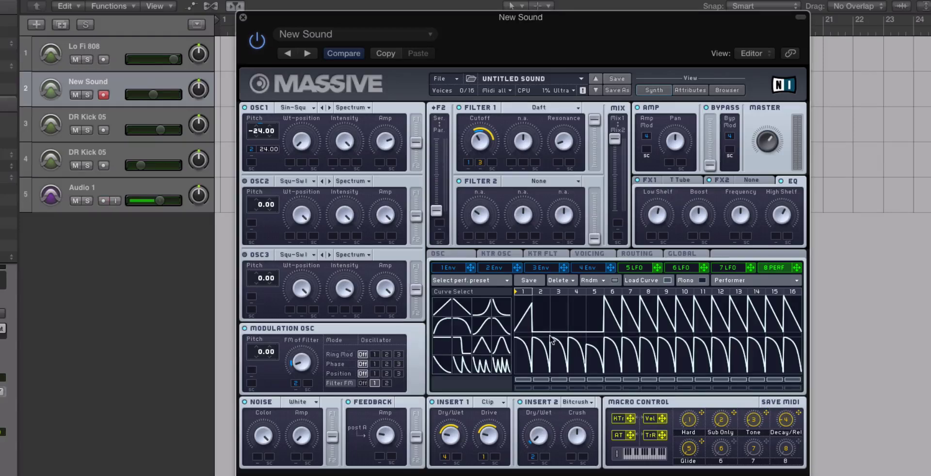
left_click_drag(549, 334, 631, 341)
- Shorten the Performer sequence to its first four steps and close the curve selection
mouse_move(795, 290)
left_mouse_down()
mouse_move(580, 296)
mouse_move(593, 293)
left_mouse_up()
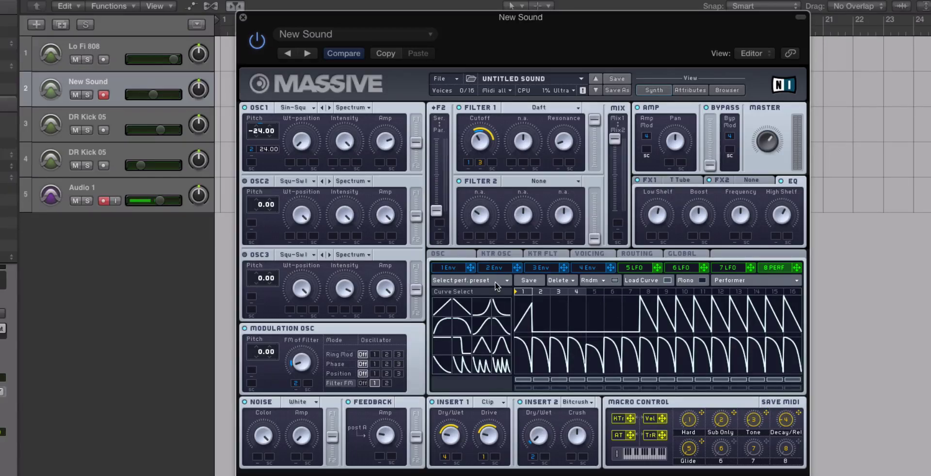
left_click(469, 291)
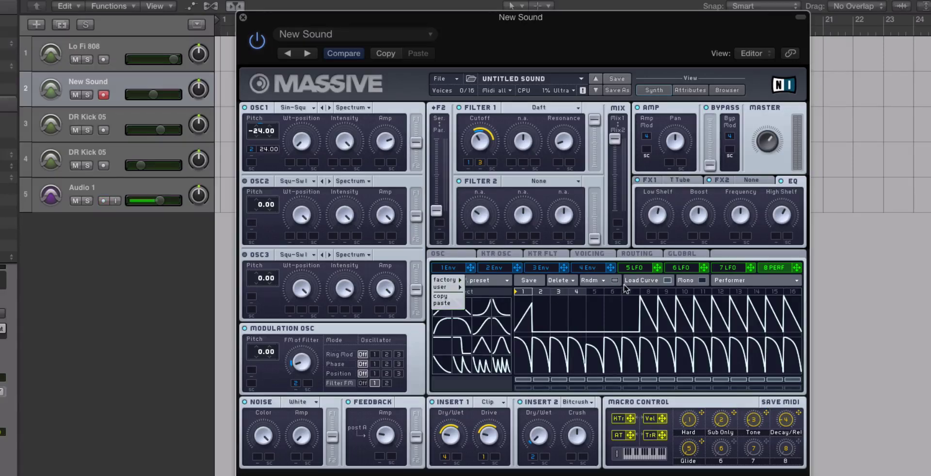
left_click(668, 281)
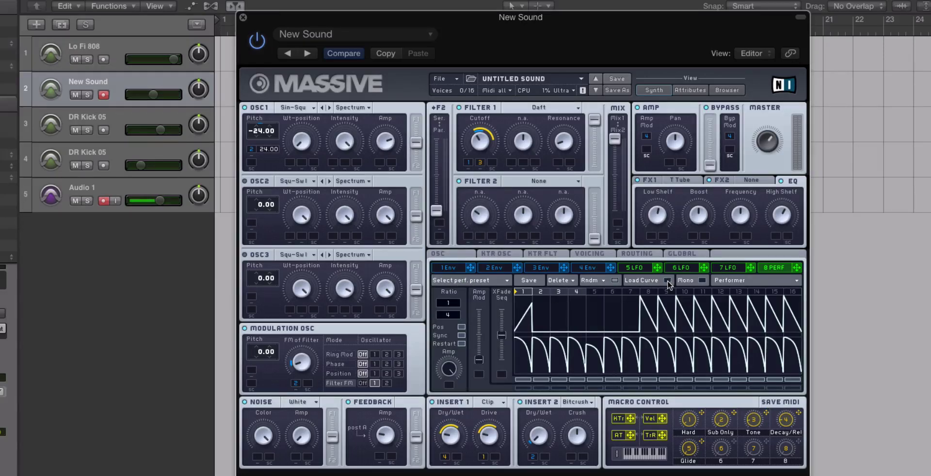
- Assign 8 Perf to the Amp Mod slot and move the Massive window down to uncover the tracks
left_click_drag(797, 272, 646, 136)
left_click_drag(401, 17, 420, 162)
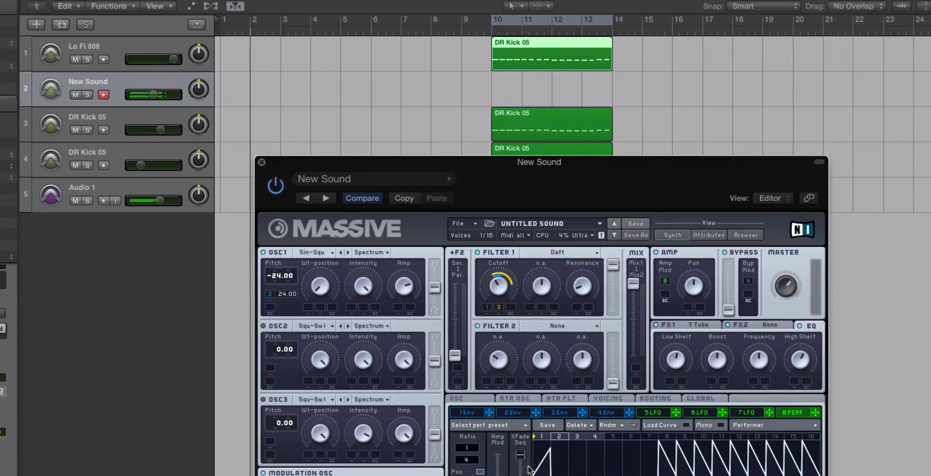
- Record-enable New Sound and the upper DR Kick 05 track together, raise New Sound's volume and set that kick's volume to about -2.8 dB
left_click(97, 120)
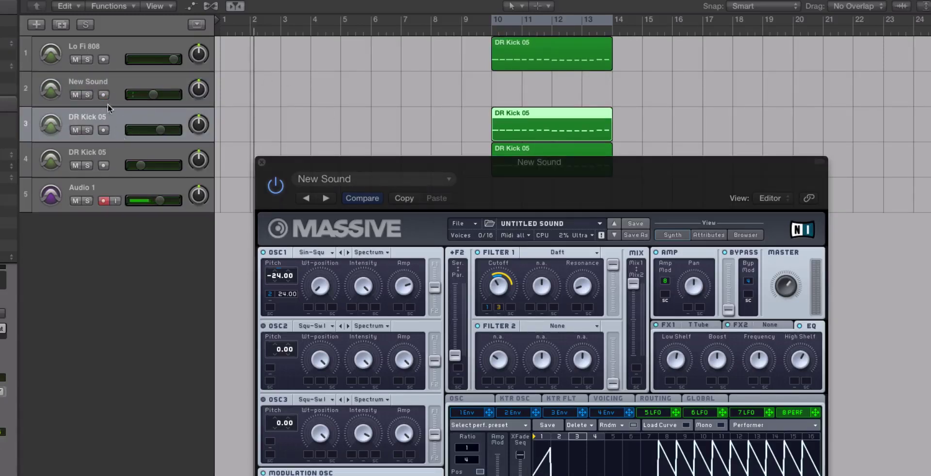
left_click(113, 87)
left_click(117, 128)
left_click(225, 34)
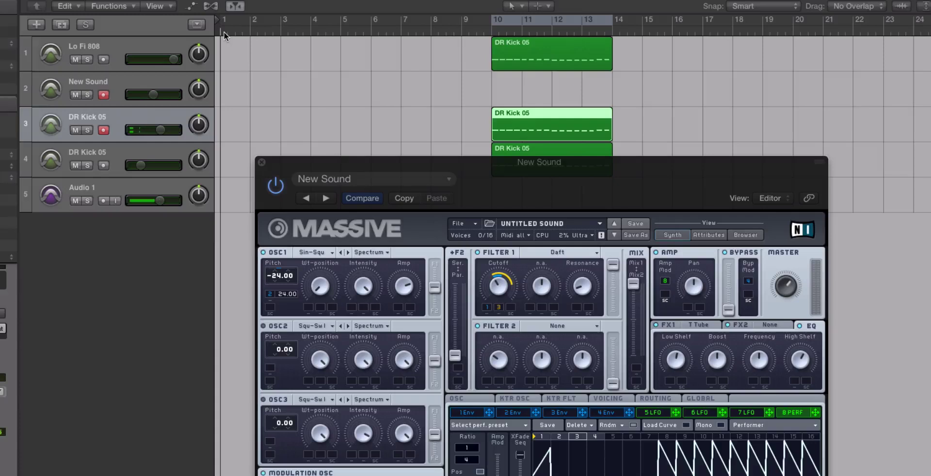
left_click_drag(153, 94, 163, 95)
left_click_drag(160, 130, 159, 130)
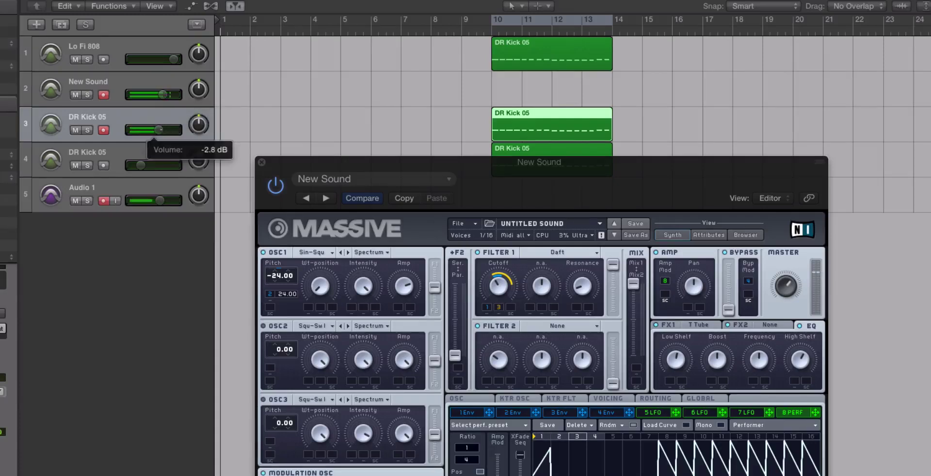
- Return to the New Sound track alone and reassign 4 Env to the Amp Mod slot in Massive
left_click(115, 155)
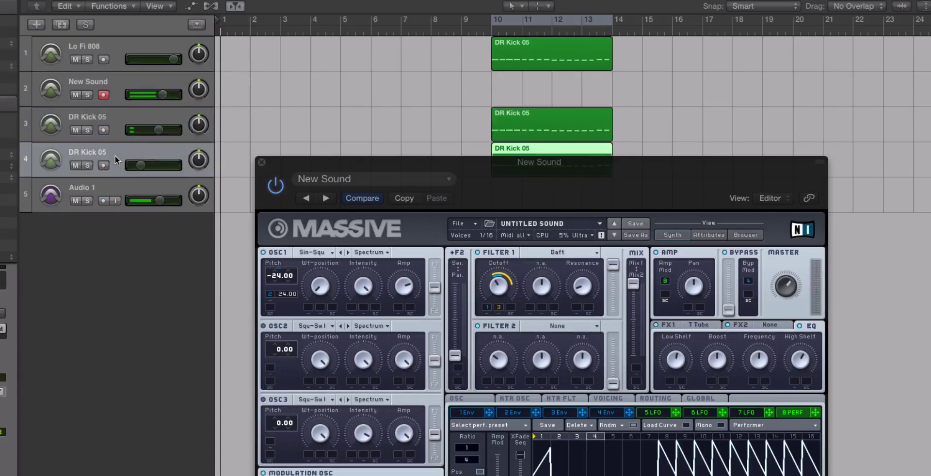
left_click(115, 91)
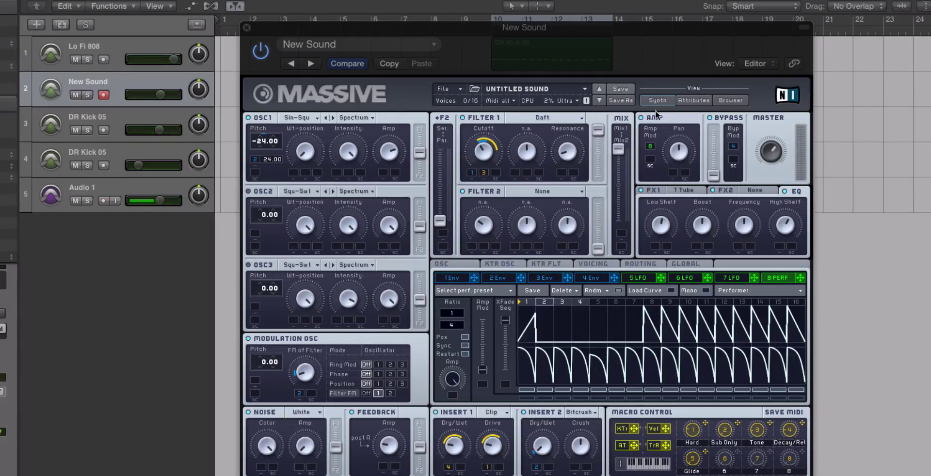
left_click_drag(614, 278, 650, 153)
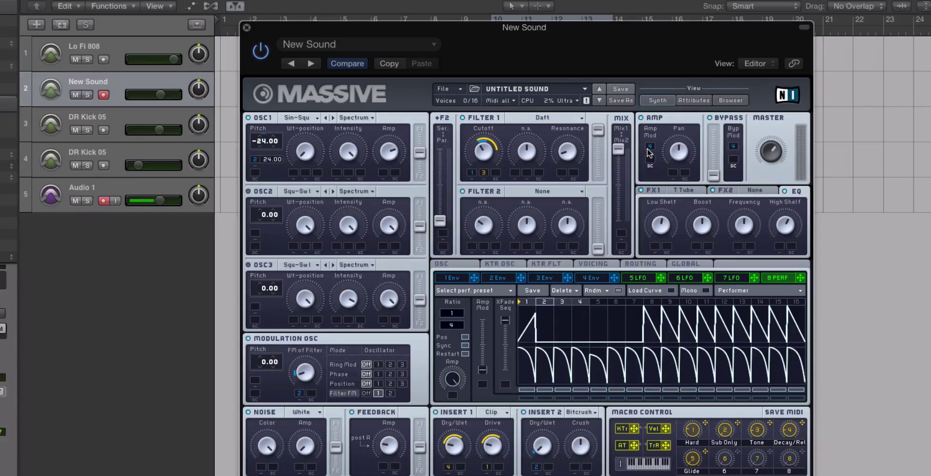